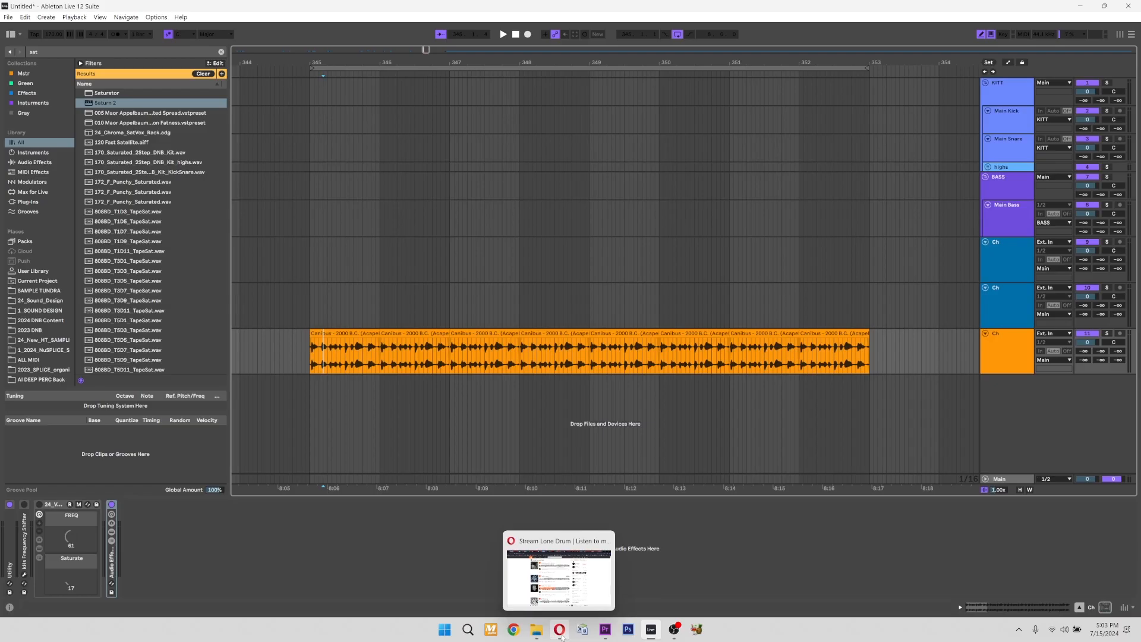
# Switch to the browser, play the later part of "Kursa X Lone Drum - Syruped" on SoundCloud, pause it, and return to Ableton Live.
pyautogui.click(560, 630)
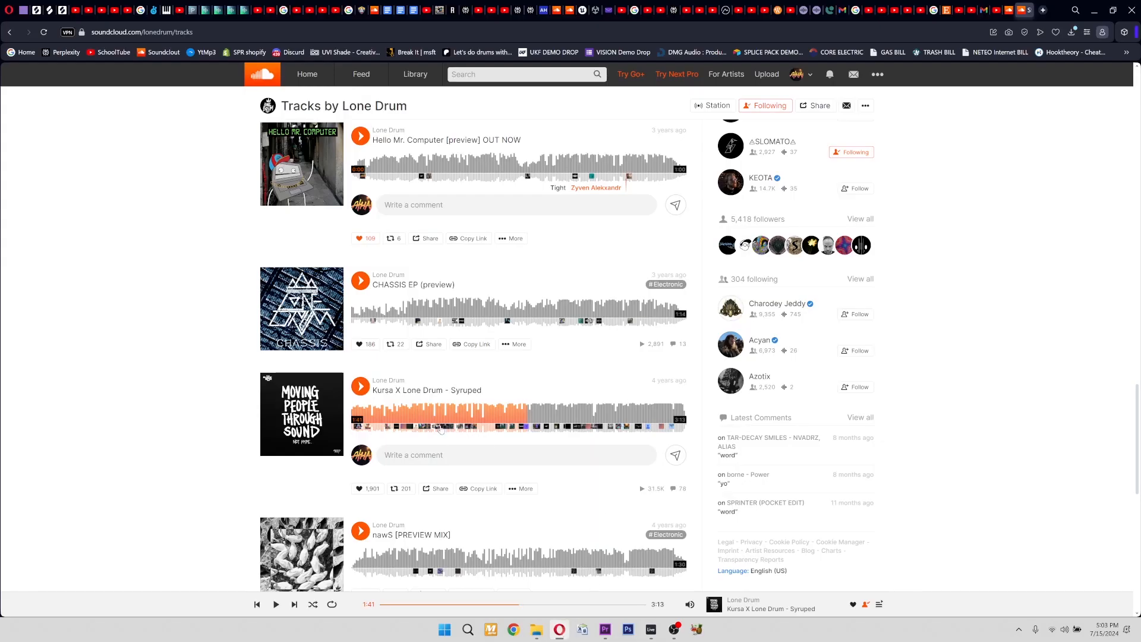
pyautogui.click(541, 416)
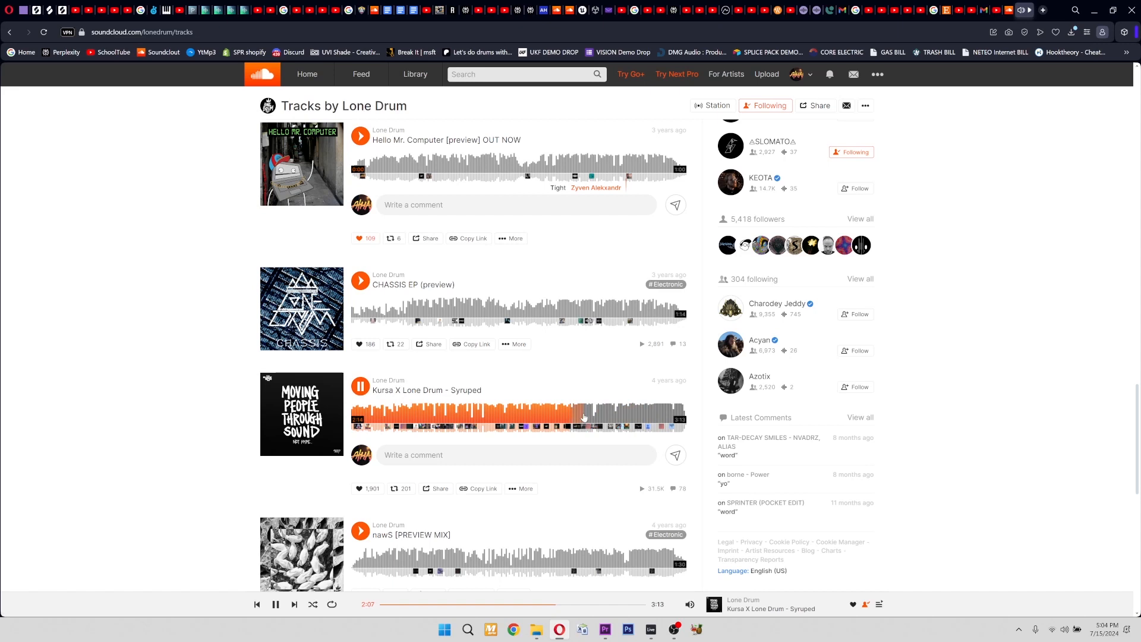
pyautogui.click(362, 387)
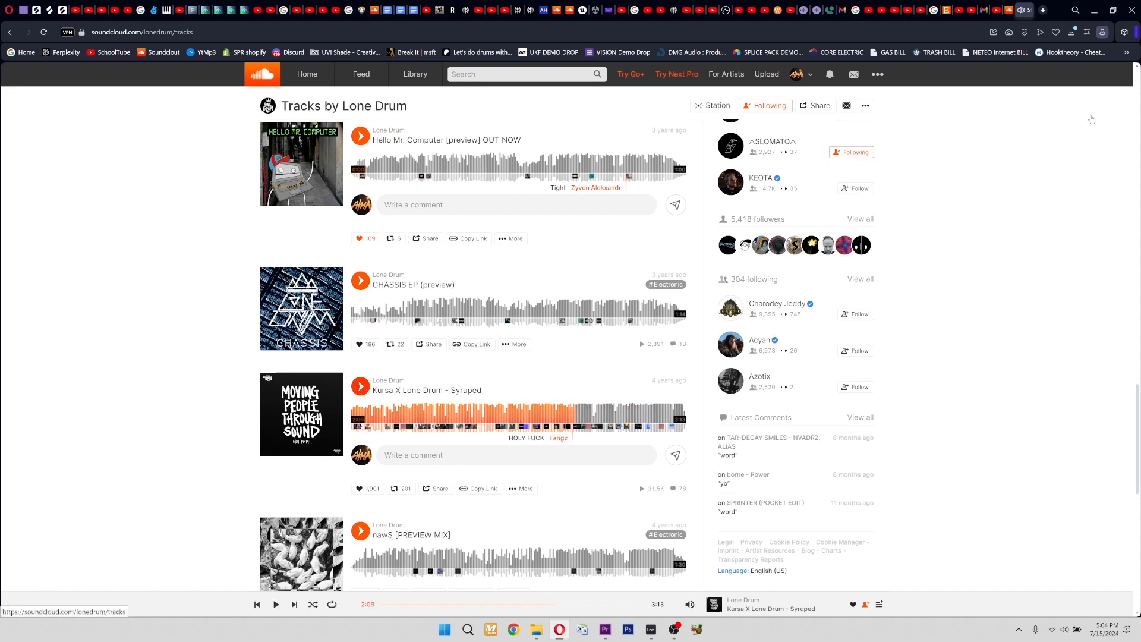
pyautogui.hotkey('alt', 'Tab')
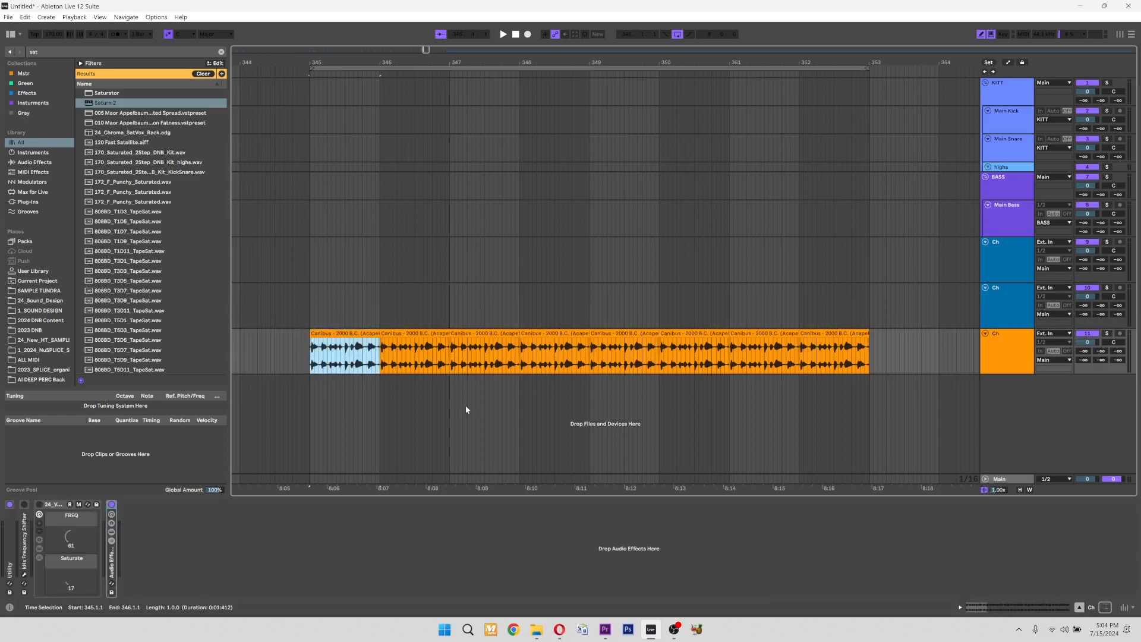
# Select the first vocal clip, show the devices inside the 24_Vocal_Harmonic_FREQ rack, and fold the second Saturn 2.
pyautogui.click(1000, 369)
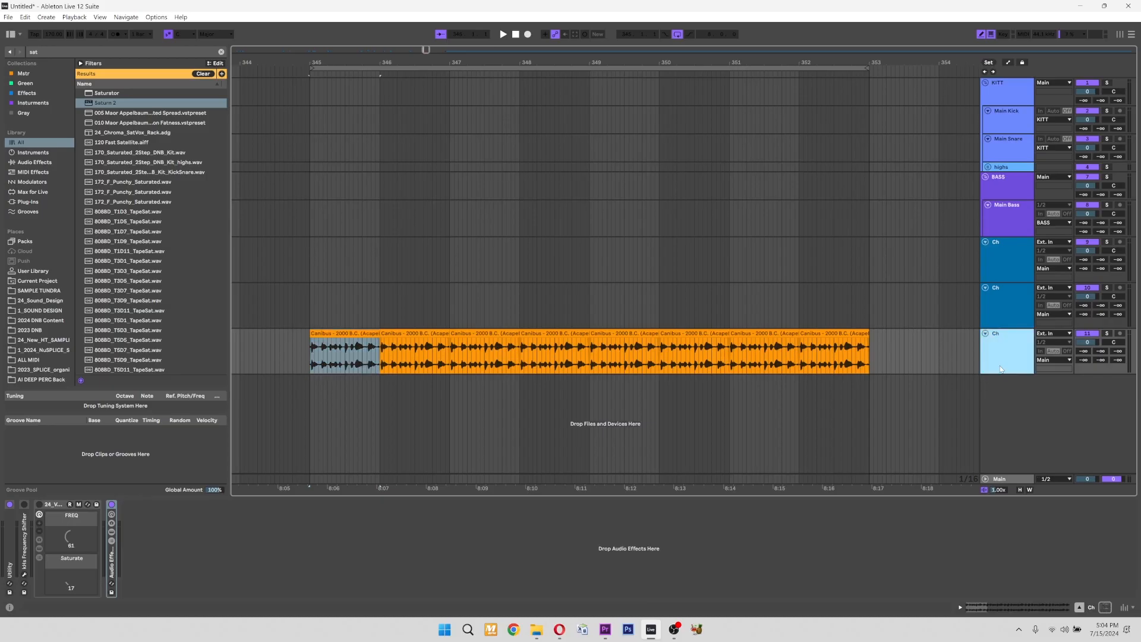
pyautogui.click(349, 334)
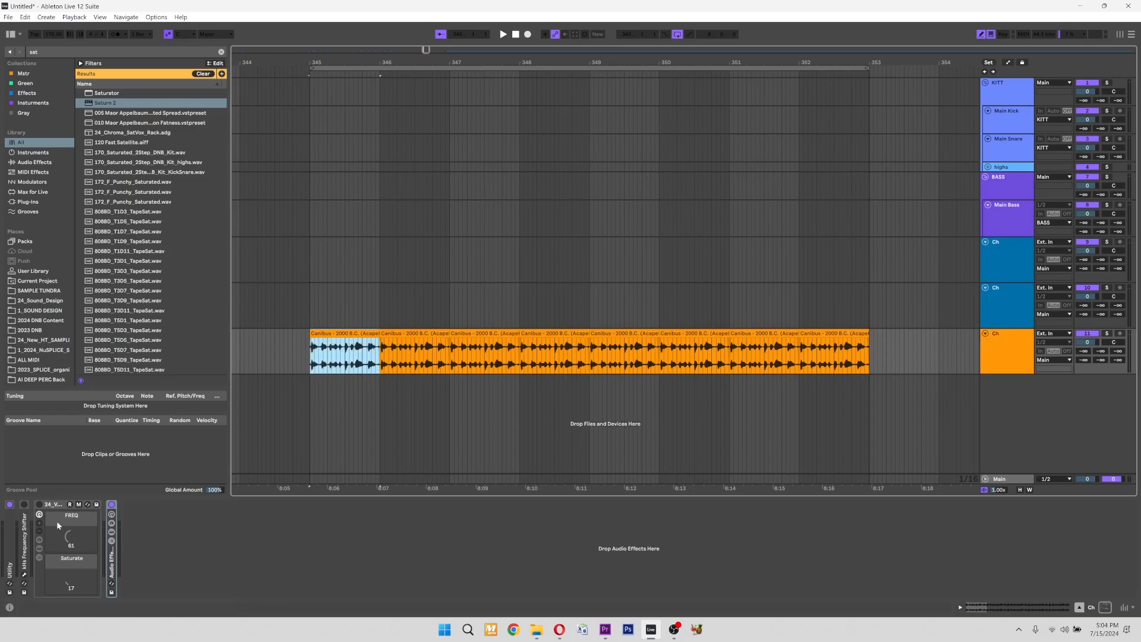
pyautogui.click(41, 505)
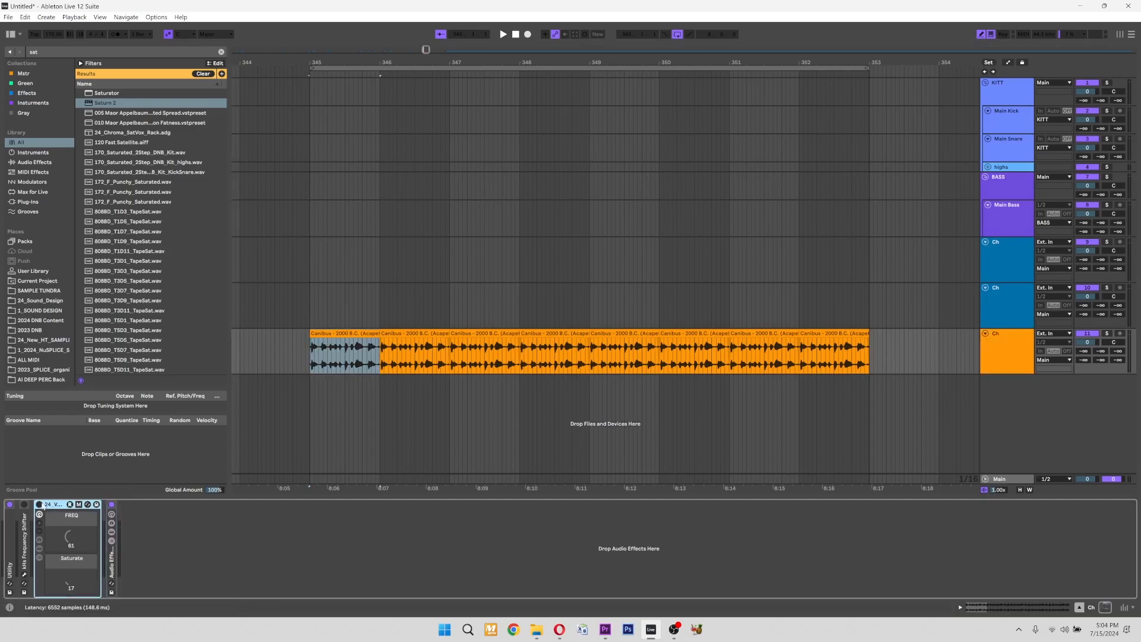
pyautogui.click(40, 549)
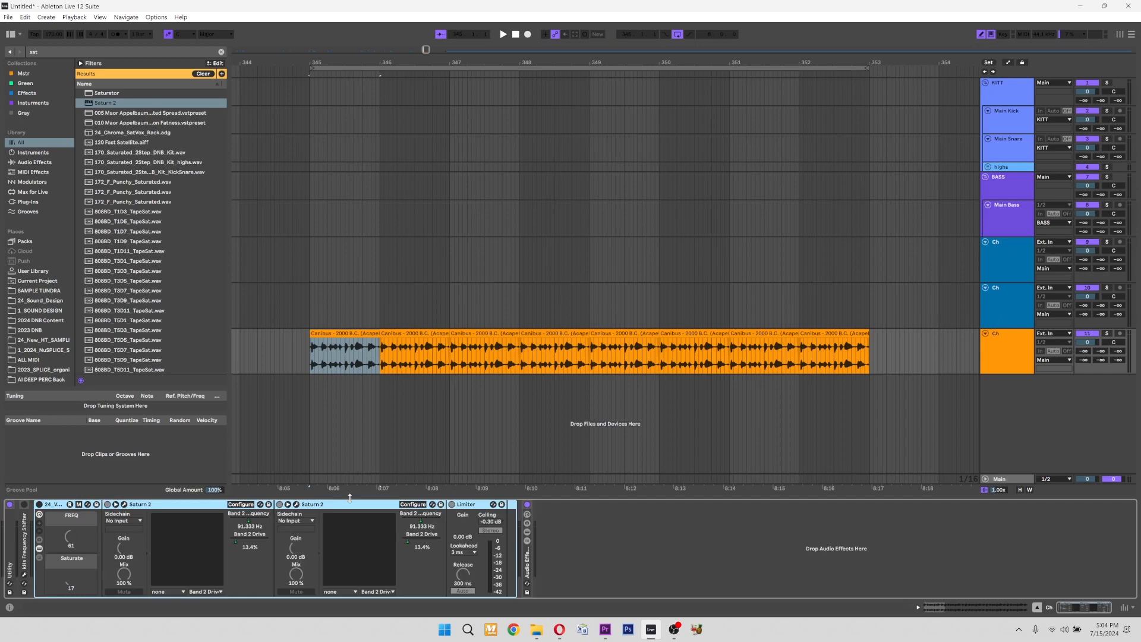
pyautogui.click(191, 507)
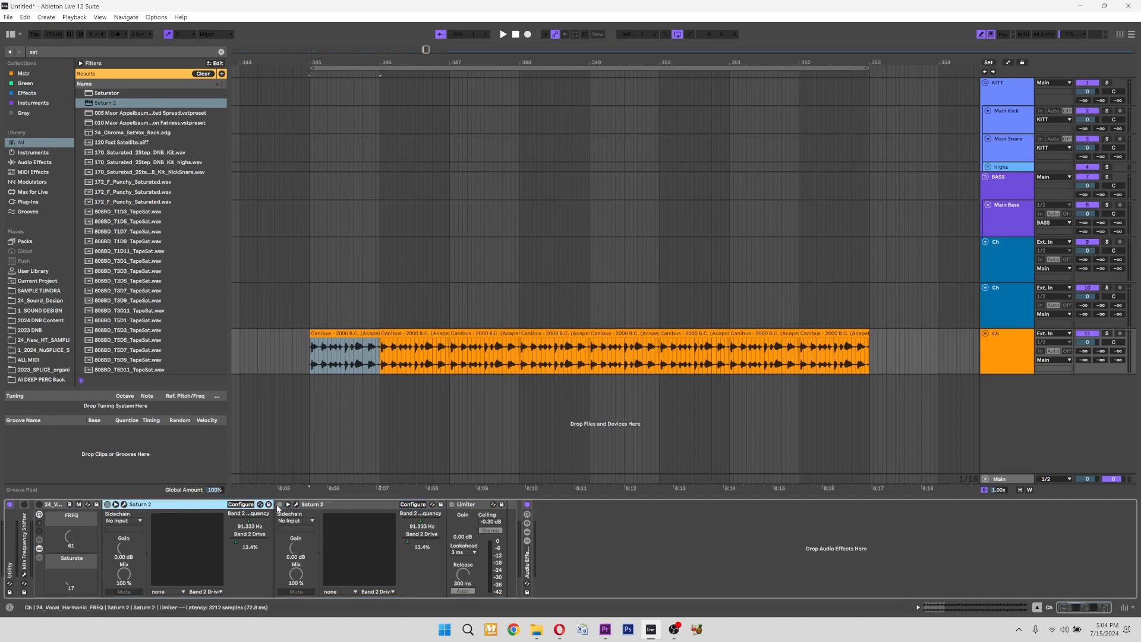
pyautogui.doubleClick(335, 505)
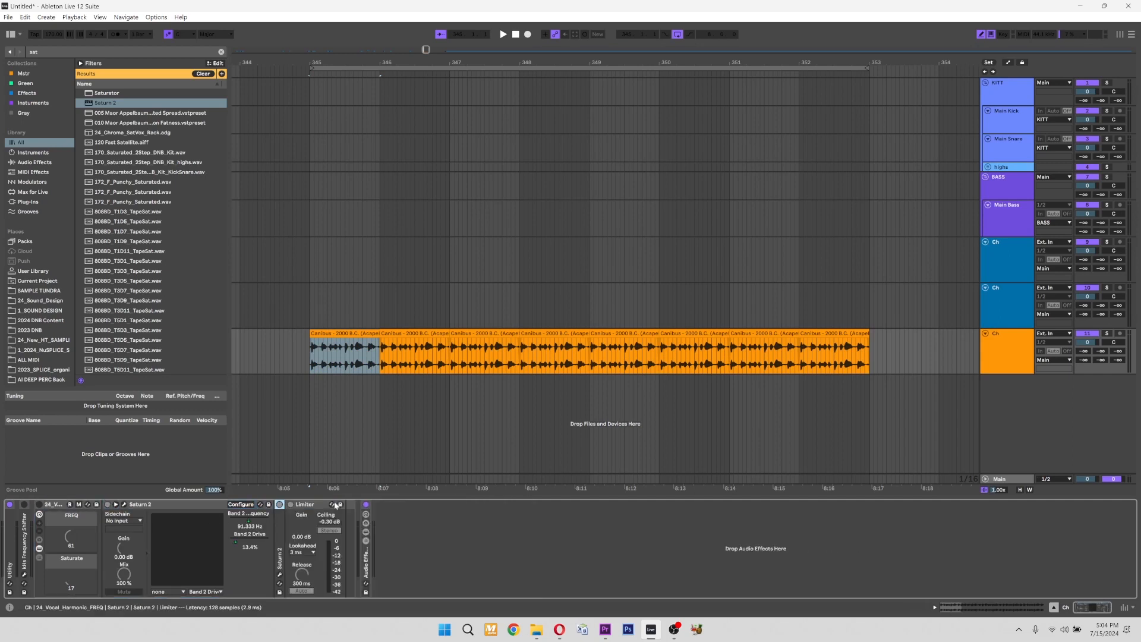
# Open the first Saturn 2 in the rack, examine the Transformer distortion styles available for band 2, and close the plug-in.
pyautogui.click(124, 504)
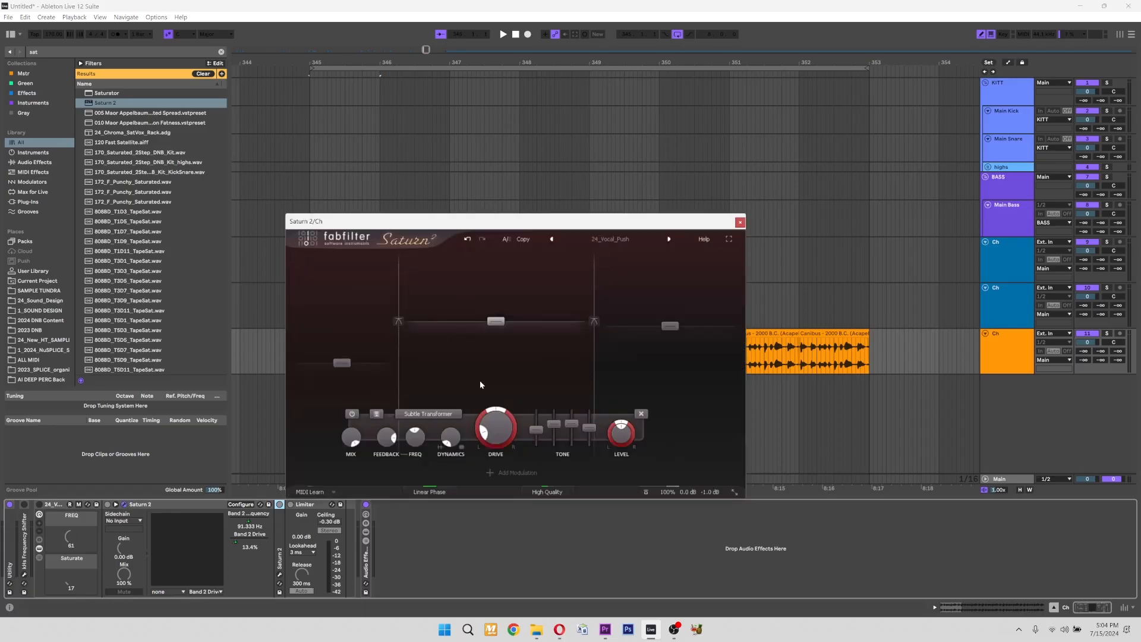
pyautogui.click(428, 414)
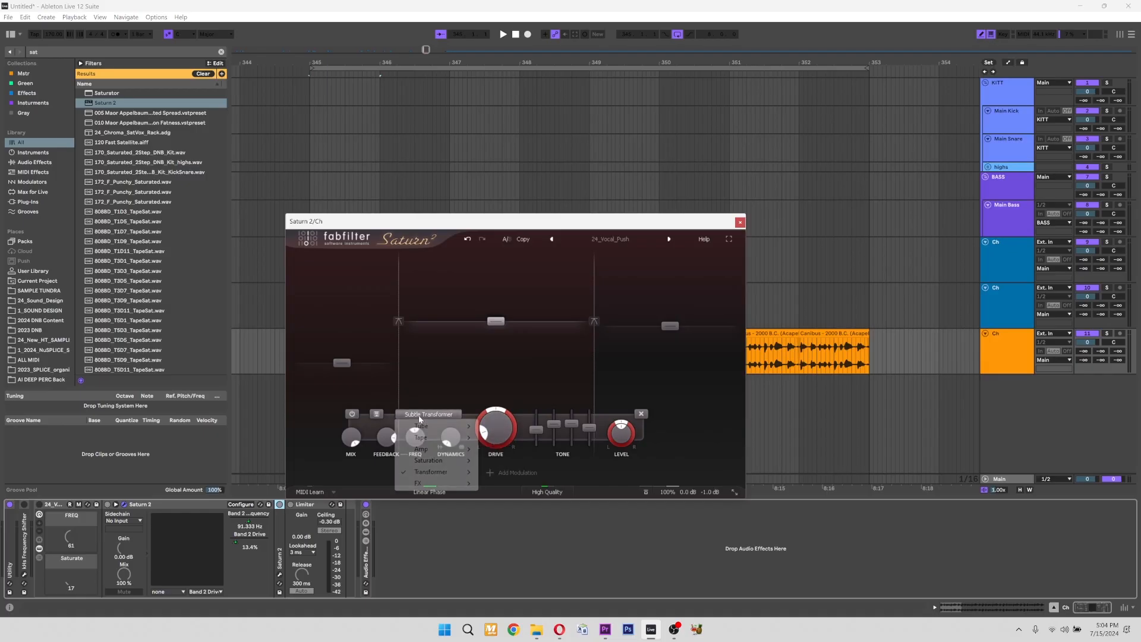
pyautogui.moveTo(450, 478)
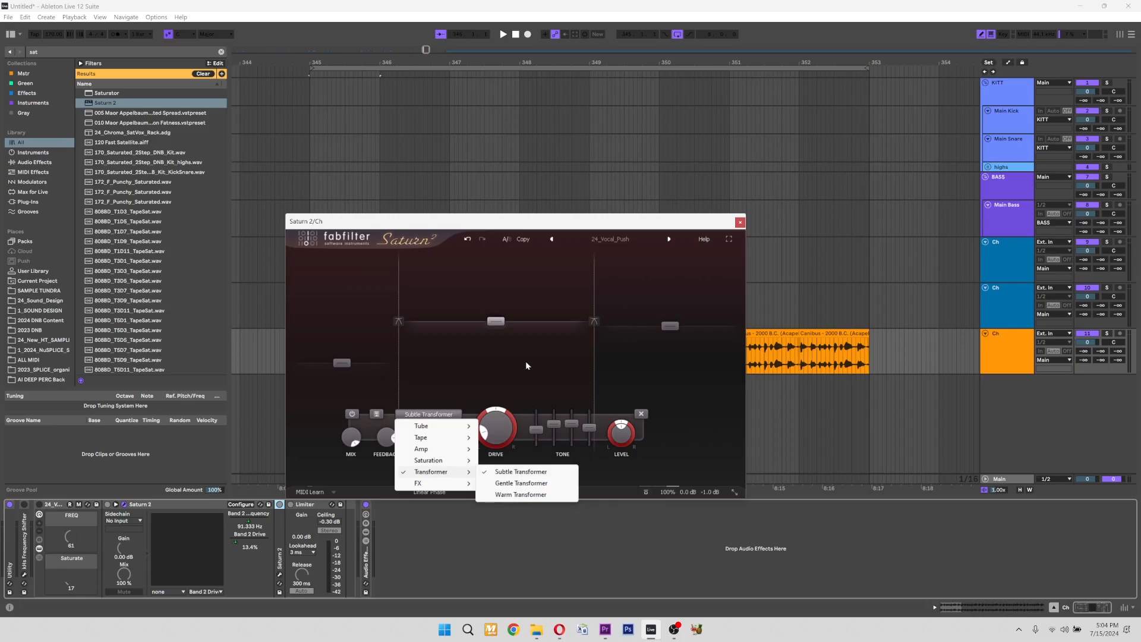
pyautogui.click(577, 224)
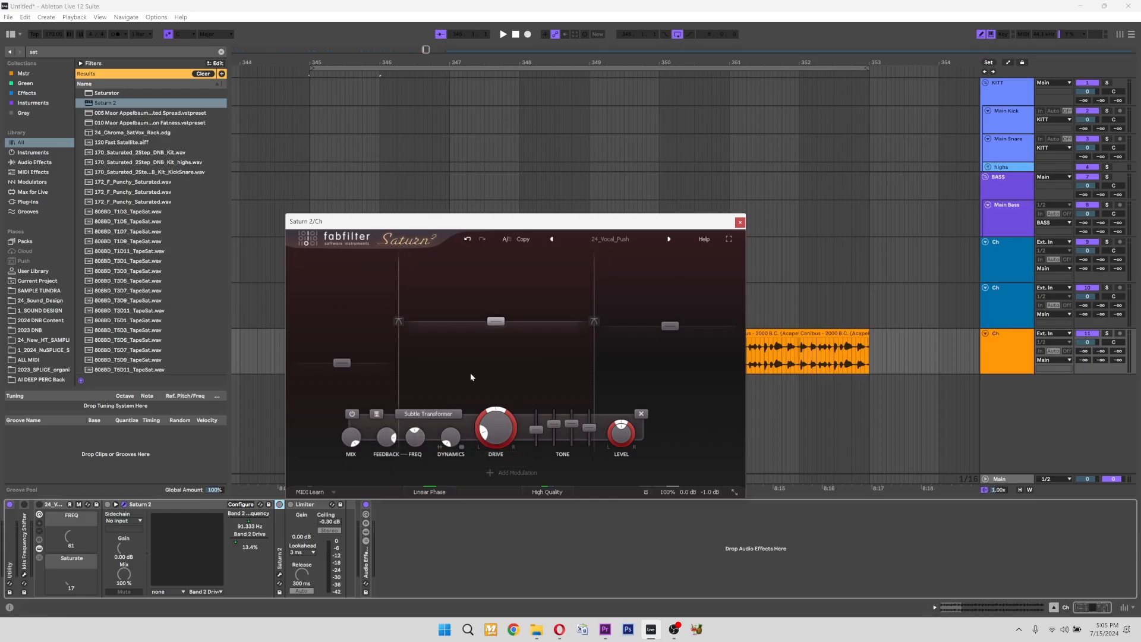
pyautogui.click(740, 222)
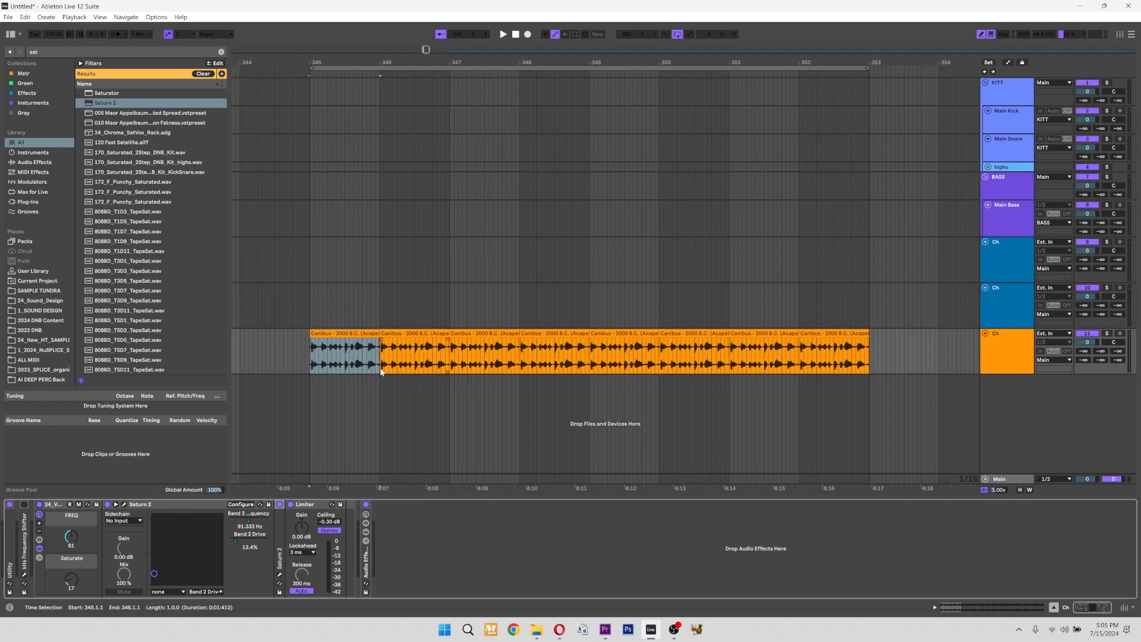
# Bypass the 24_Vocal_Harmonic_FREQ rack and play the dry vocal from the first clip.
pyautogui.click(355, 334)
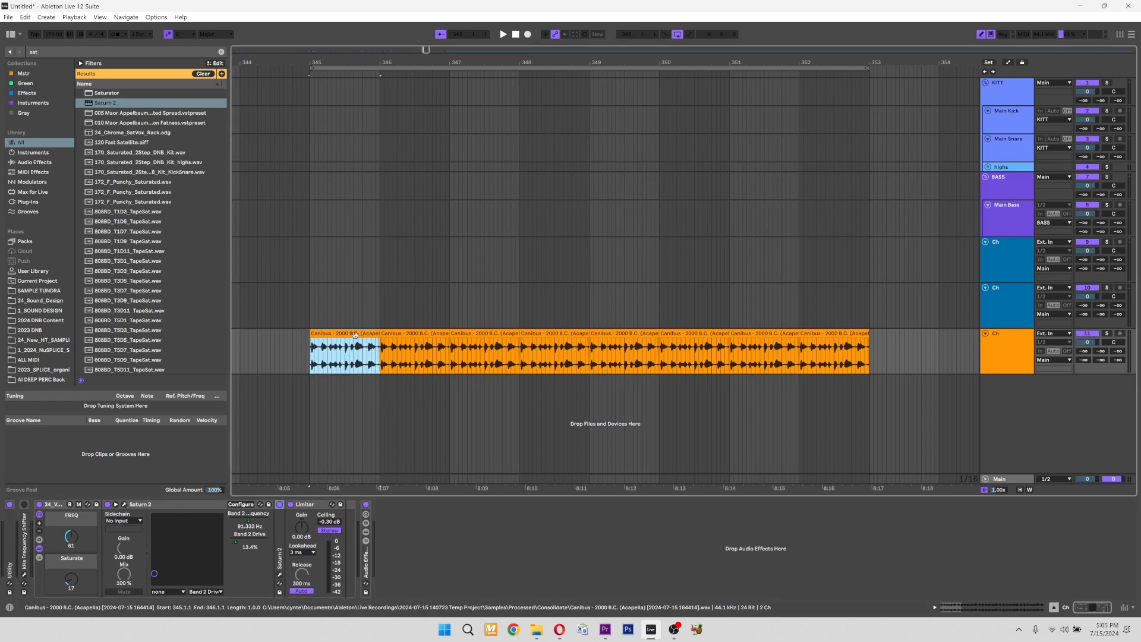
pyautogui.click(39, 504)
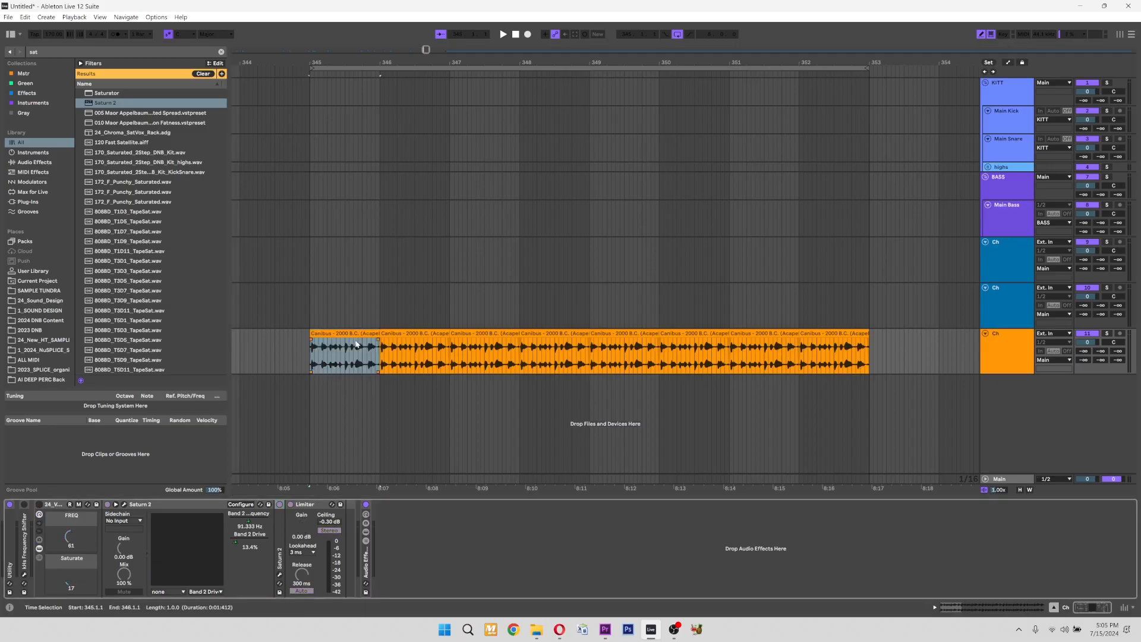
pyautogui.press('space')
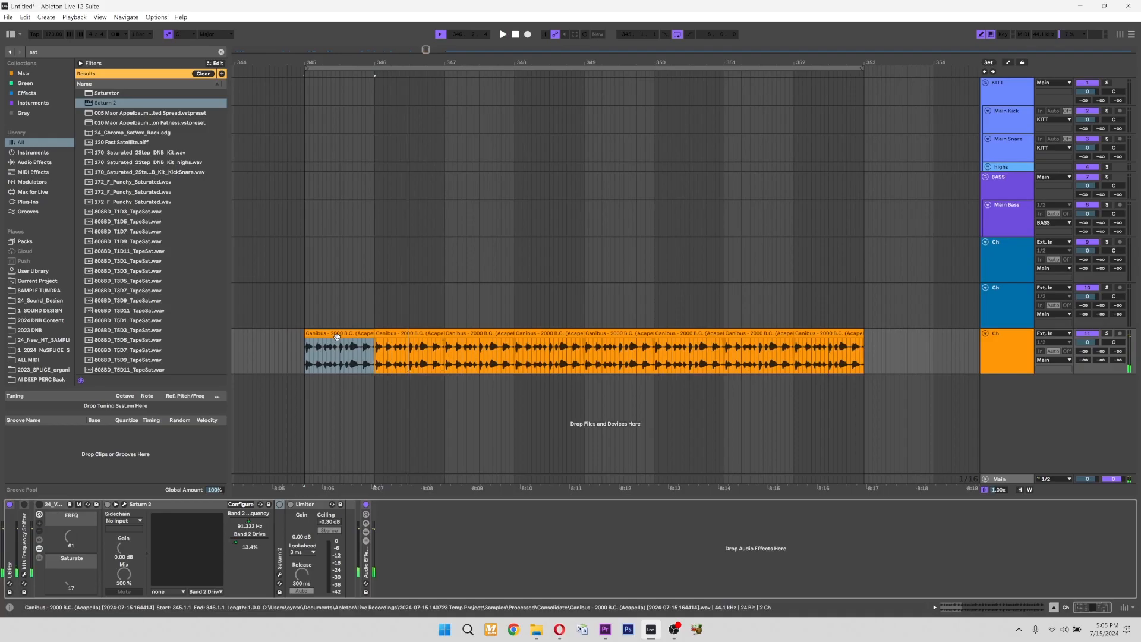
# Turn the 24_Vocal_Harmonic_FREQ rack on with the first clip selected, and hide the devices inside the rack.
pyautogui.click(336, 337)
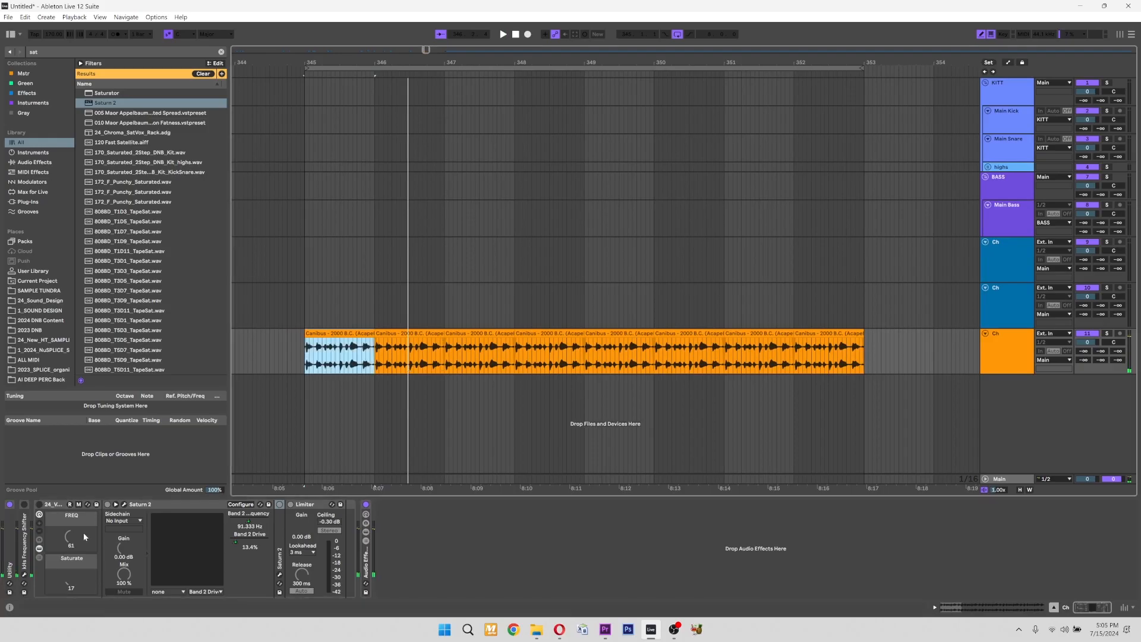
pyautogui.click(41, 509)
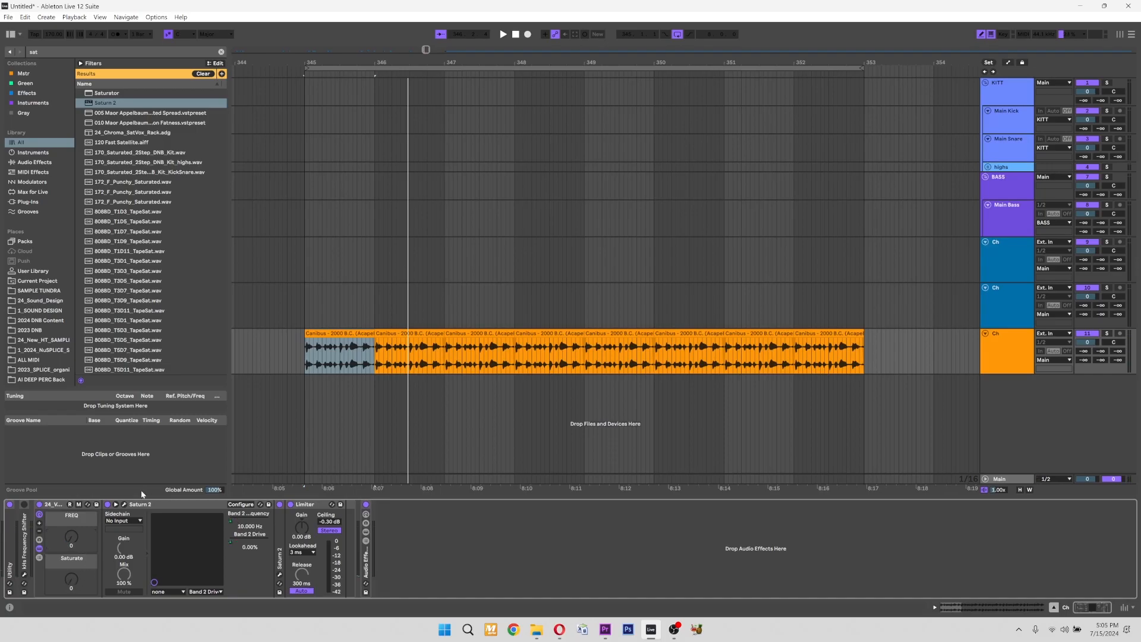
pyautogui.click(40, 548)
pyautogui.click(109, 569)
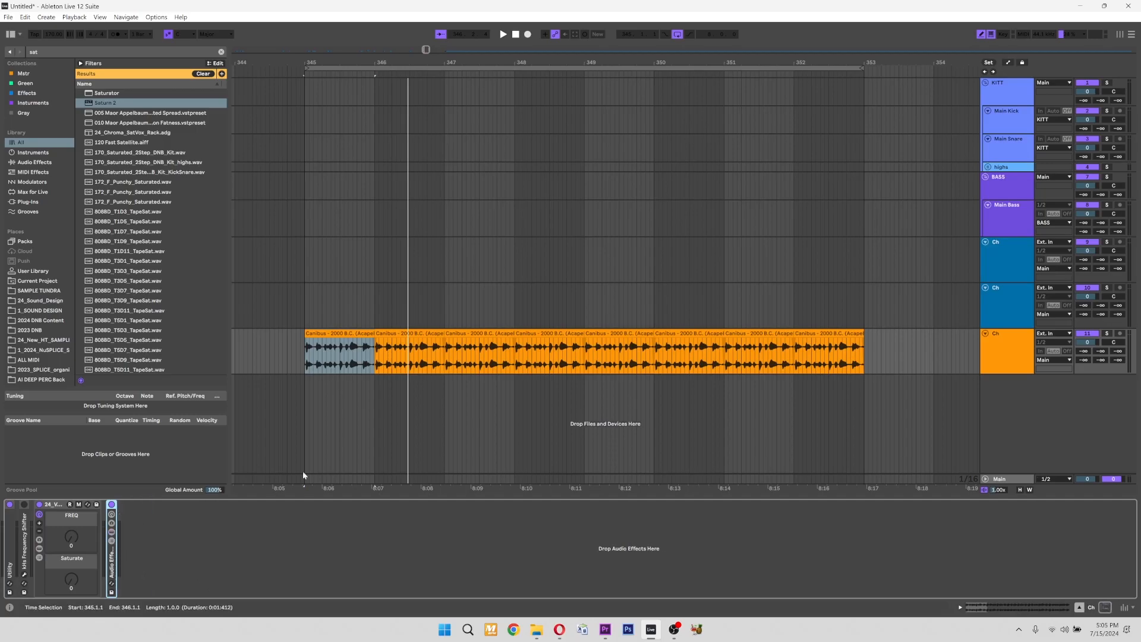
pyautogui.click(55, 512)
# Play the vocal while raising the rack's FREQ macro to 37 and its Saturate macro to 127.
pyautogui.press('space')
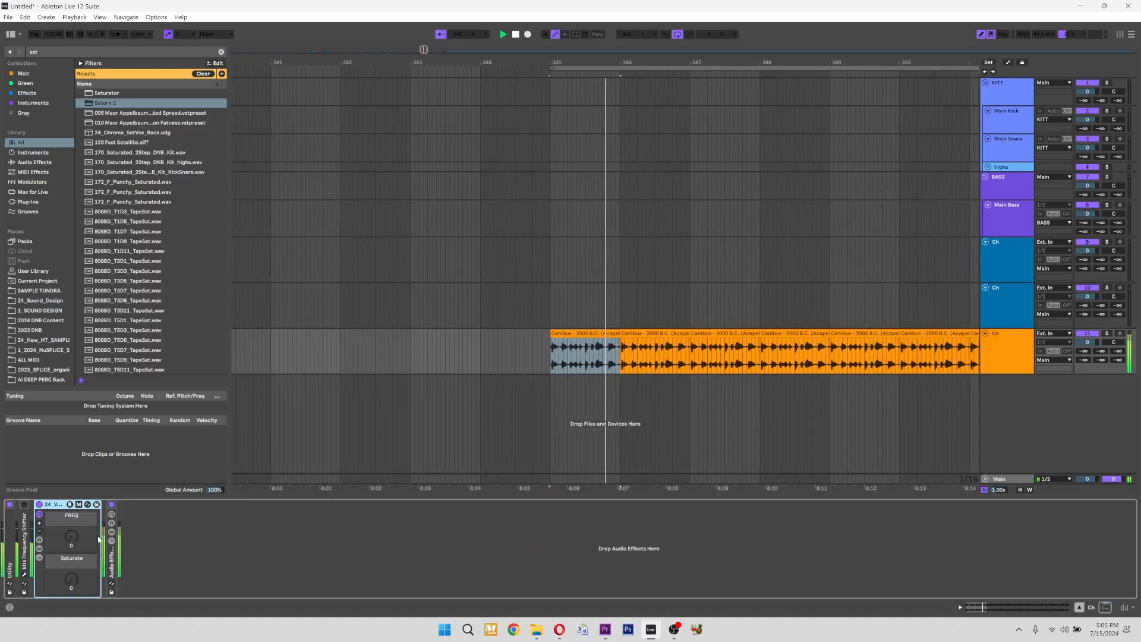
pyautogui.moveTo(77, 535); pyautogui.dragTo(76, 487)
pyautogui.press('space')
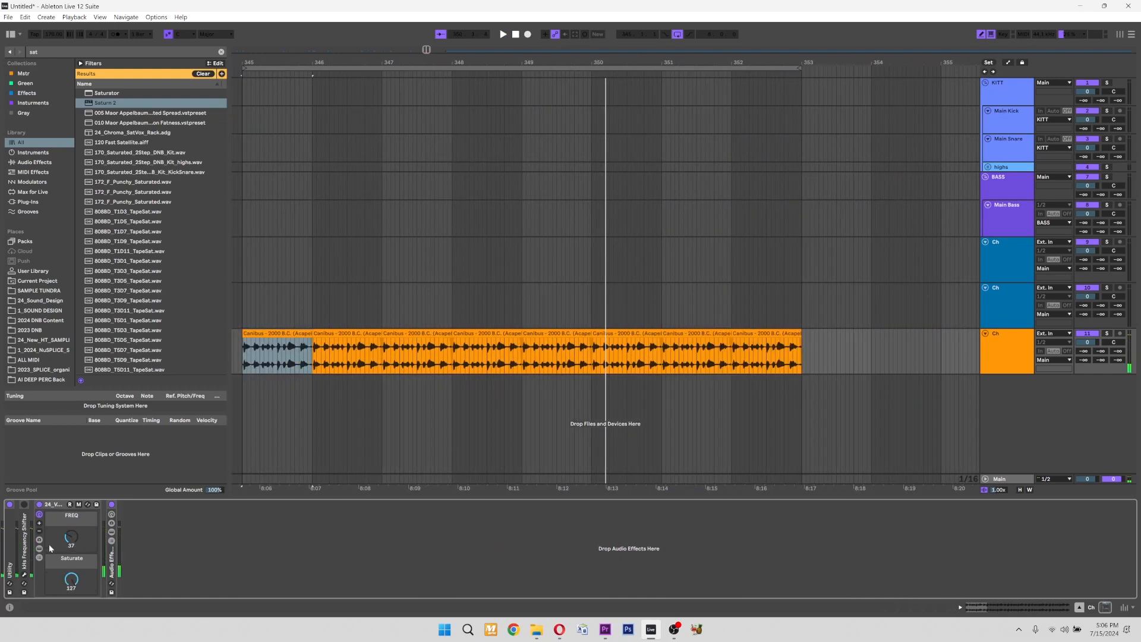
# Show the rack's devices again and open the first Saturn 2 to inspect band 2's feedback amount.
pyautogui.click(39, 548)
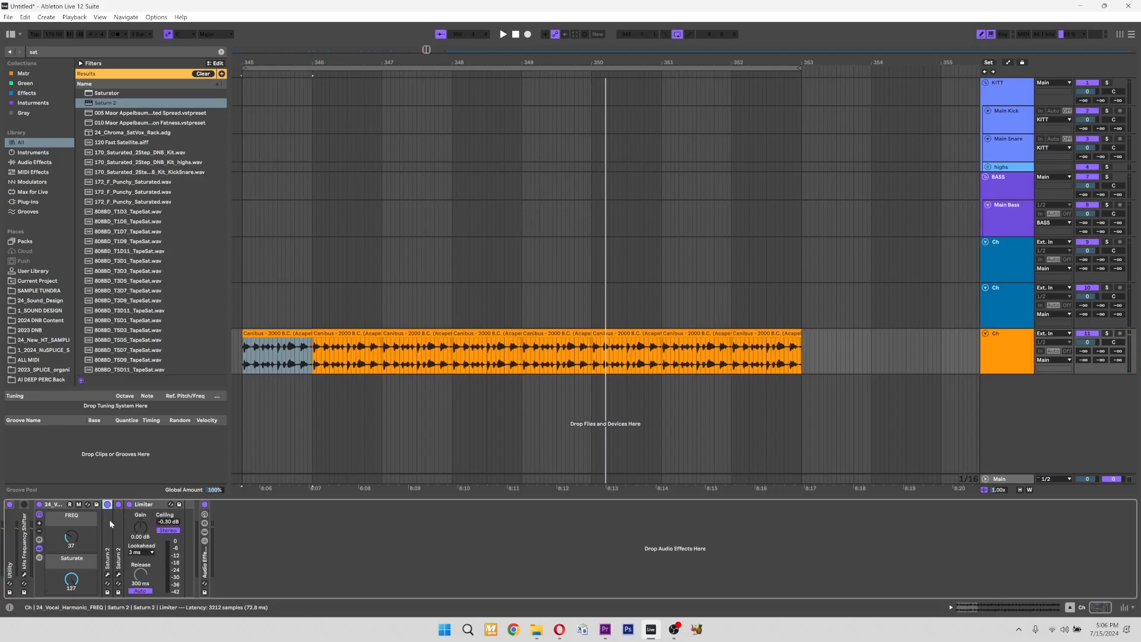
pyautogui.click(126, 506)
pyautogui.click(126, 504)
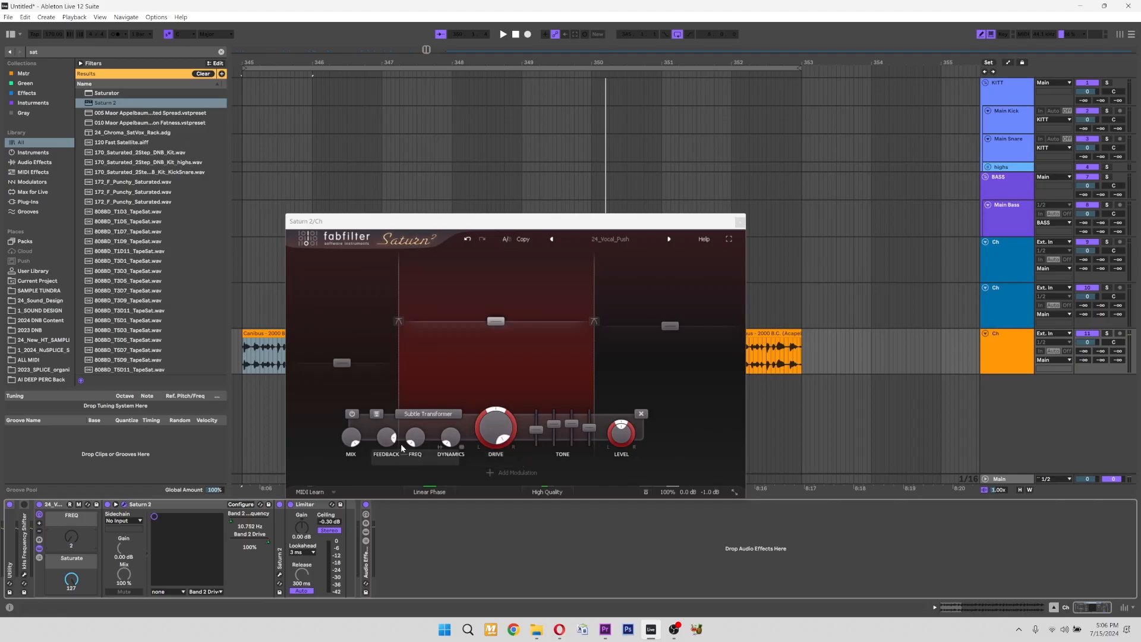
pyautogui.click(381, 440)
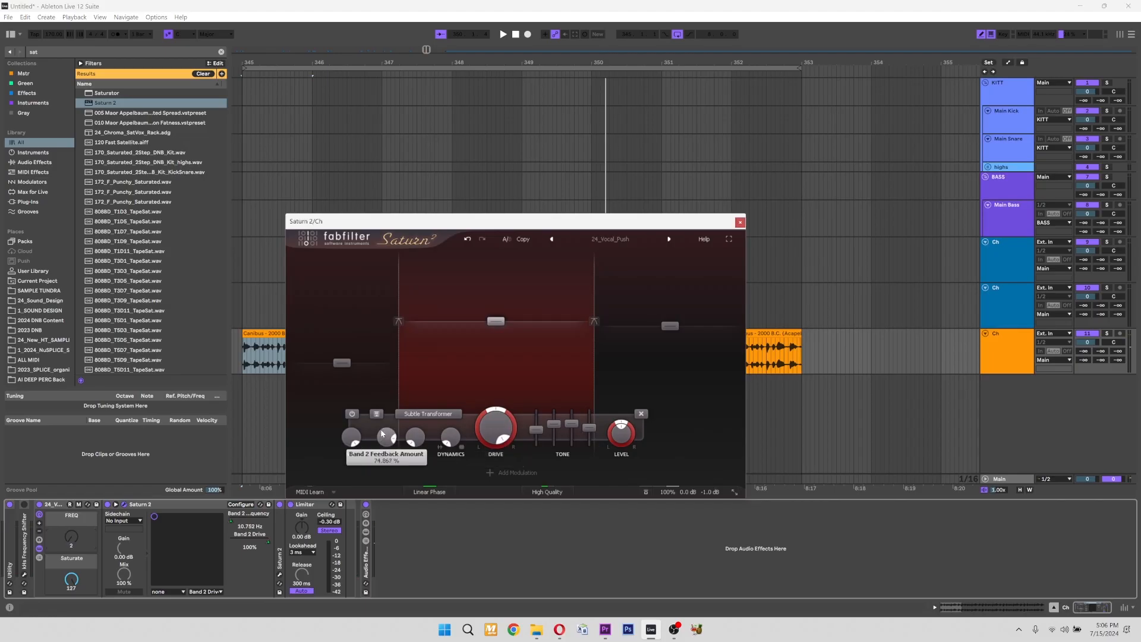
# Play the vocal with Saturn 2 open while raising the rack's FREQ macro to about 69.
pyautogui.press('space')
pyautogui.moveTo(71, 538); pyautogui.dragTo(71, 498)
pyautogui.press('space')
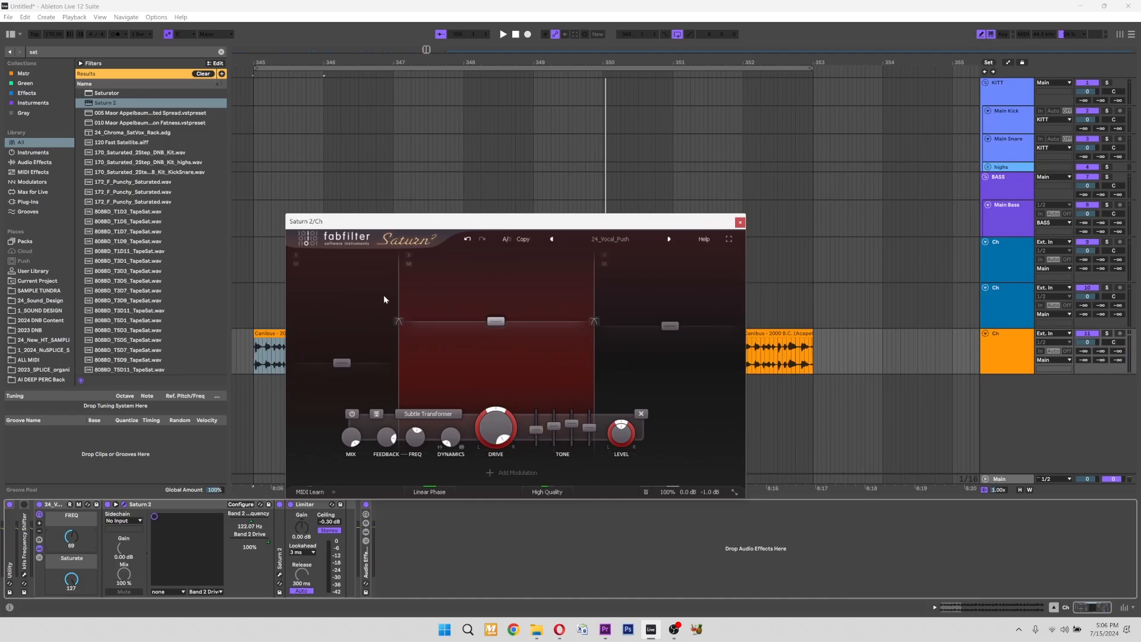
# Move the crossover between bands 1 and 2 to a lower frequency and slightly reduce band 3's level in Saturn 2.
pyautogui.moveTo(399, 294); pyautogui.dragTo(386, 300)
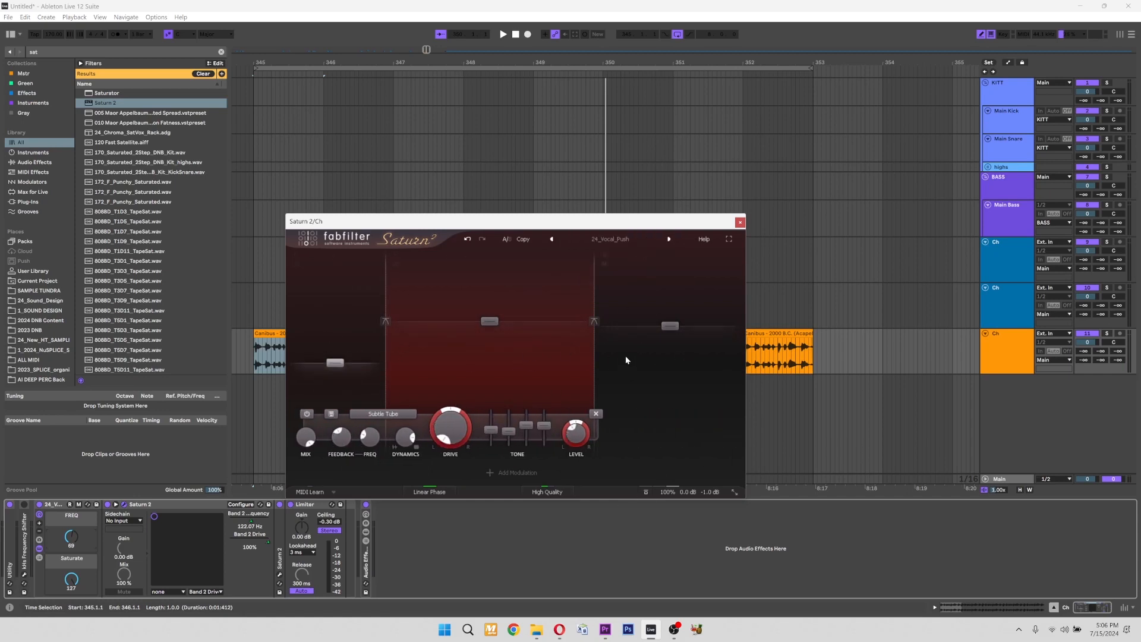
pyautogui.moveTo(670, 325); pyautogui.dragTo(670, 329)
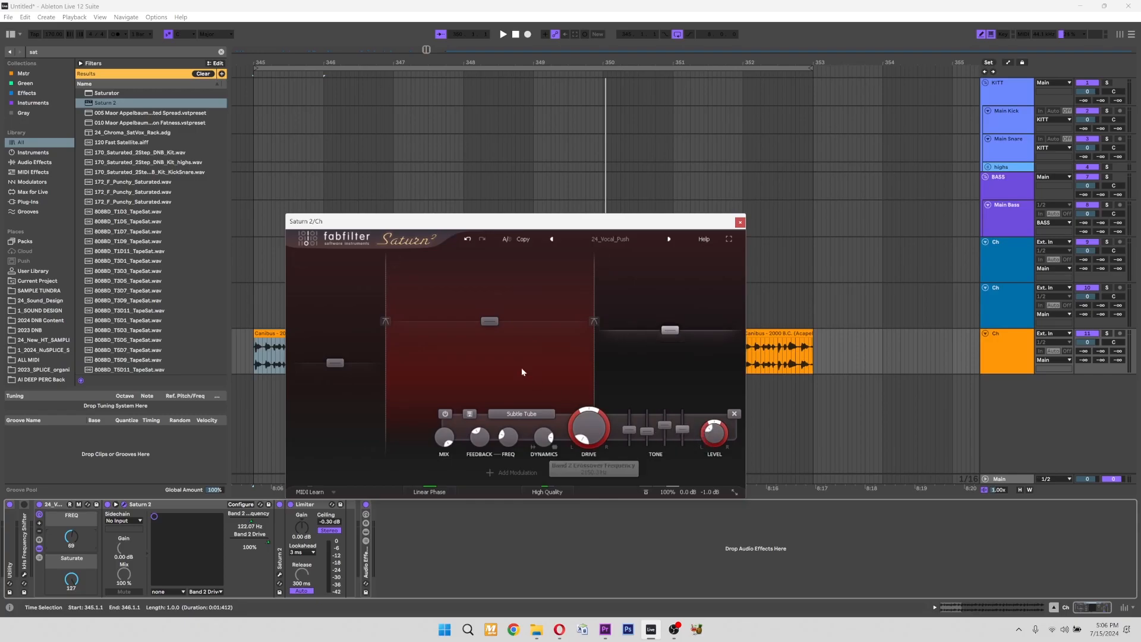
pyautogui.moveTo(383, 310); pyautogui.dragTo(372, 308)
# Solo band 2 in Saturn 2 and readjust its lower and upper crossovers, placing the upper one at about 2.5 kHz.
pyautogui.click(385, 256)
pyautogui.moveTo(594, 310); pyautogui.dragTo(602, 309)
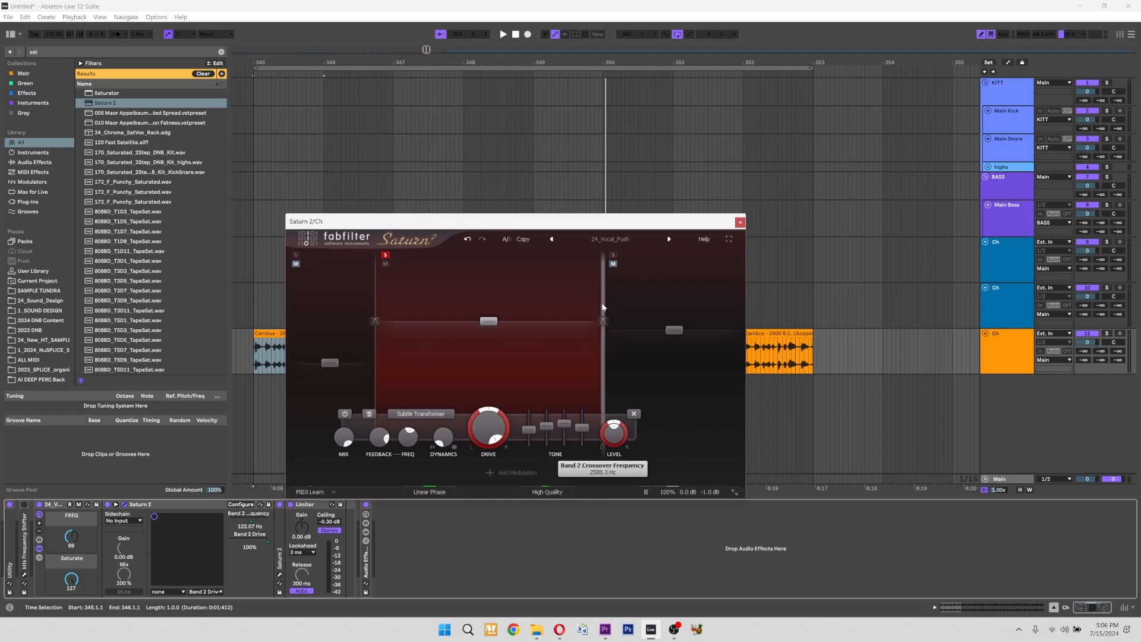
pyautogui.moveTo(376, 308); pyautogui.dragTo(385, 303)
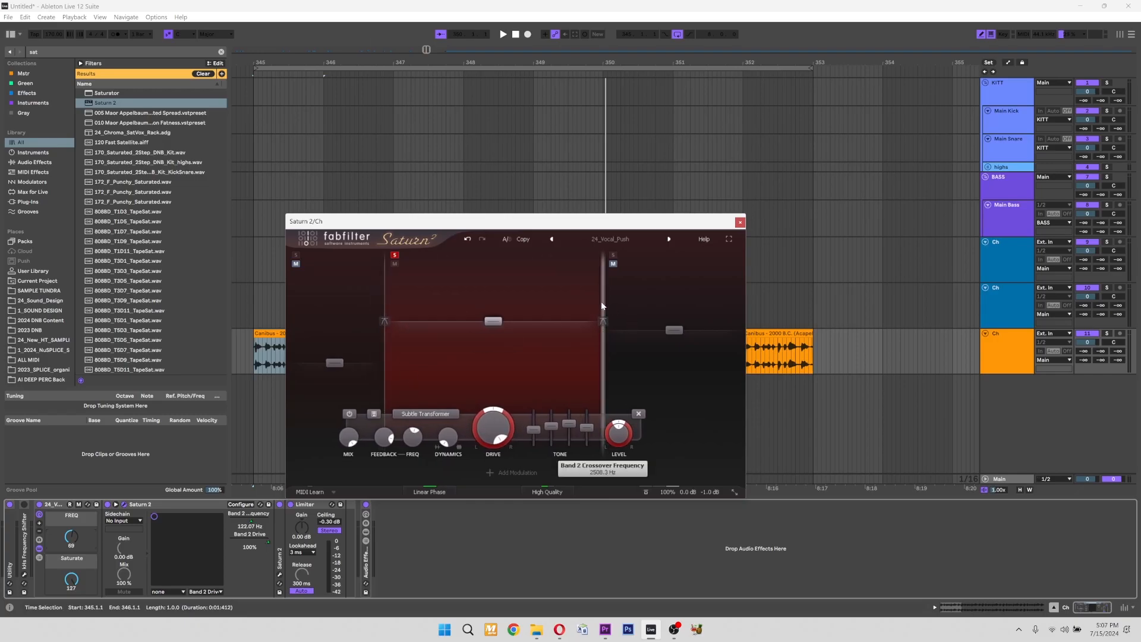
pyautogui.moveTo(606, 305); pyautogui.dragTo(604, 304)
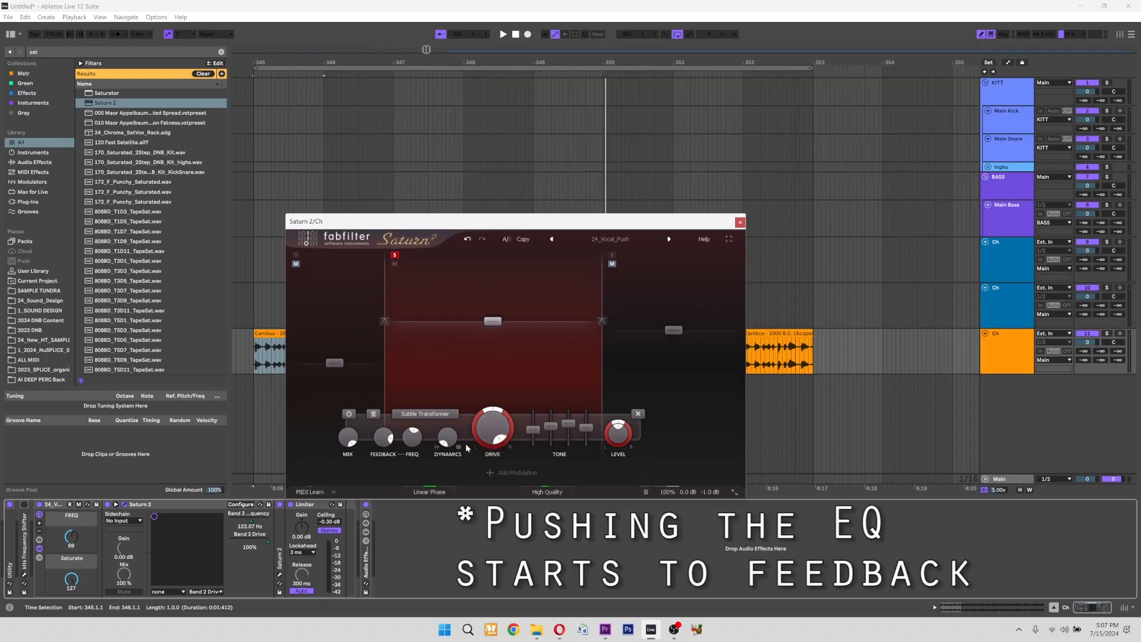
# Play the vocal while raising band 2's Bass tone to +24 dB and lowering the rack's FREQ macro to 0.
pyautogui.press('space')
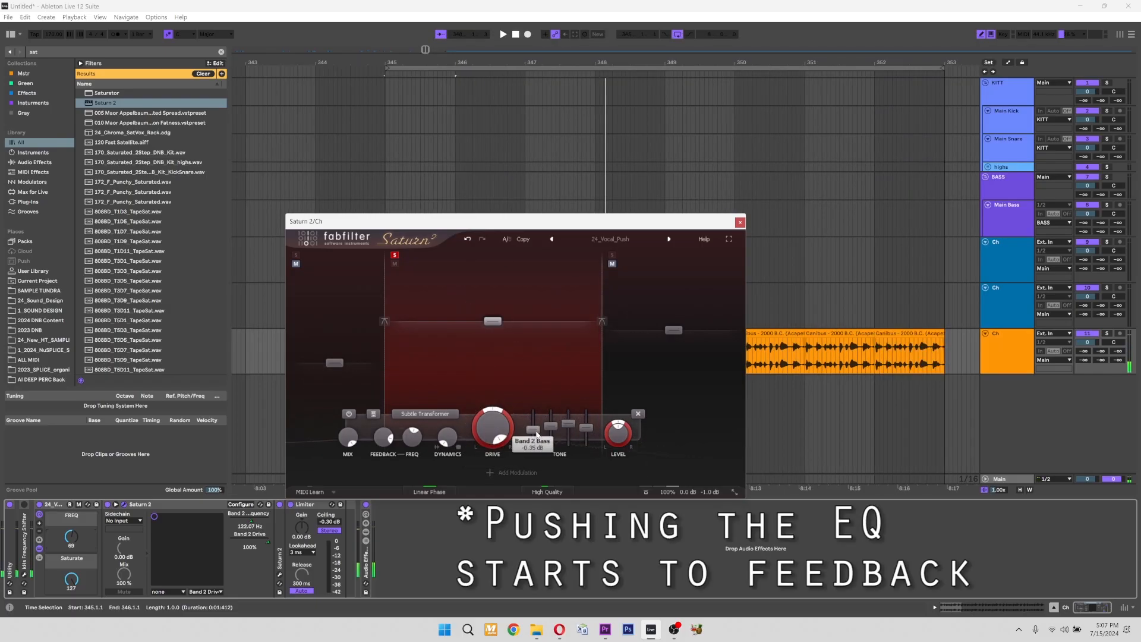
pyautogui.moveTo(533, 429); pyautogui.dragTo(532, 423)
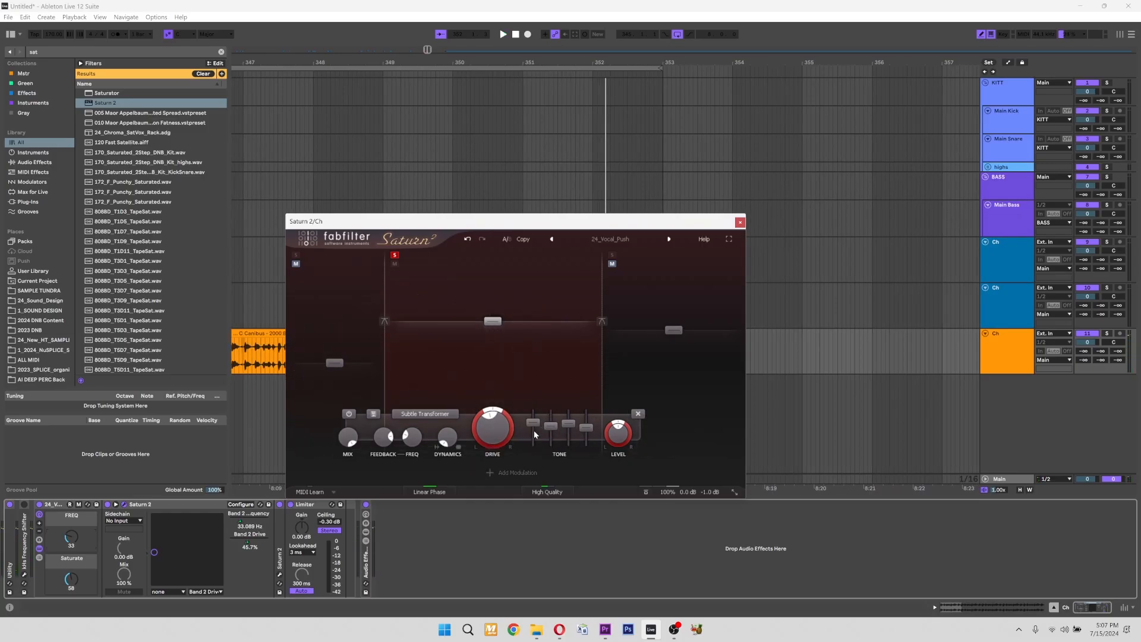
pyautogui.press('space')
pyautogui.moveTo(534, 424); pyautogui.dragTo(534, 410)
pyautogui.moveTo(70, 539); pyautogui.dragTo(70, 565)
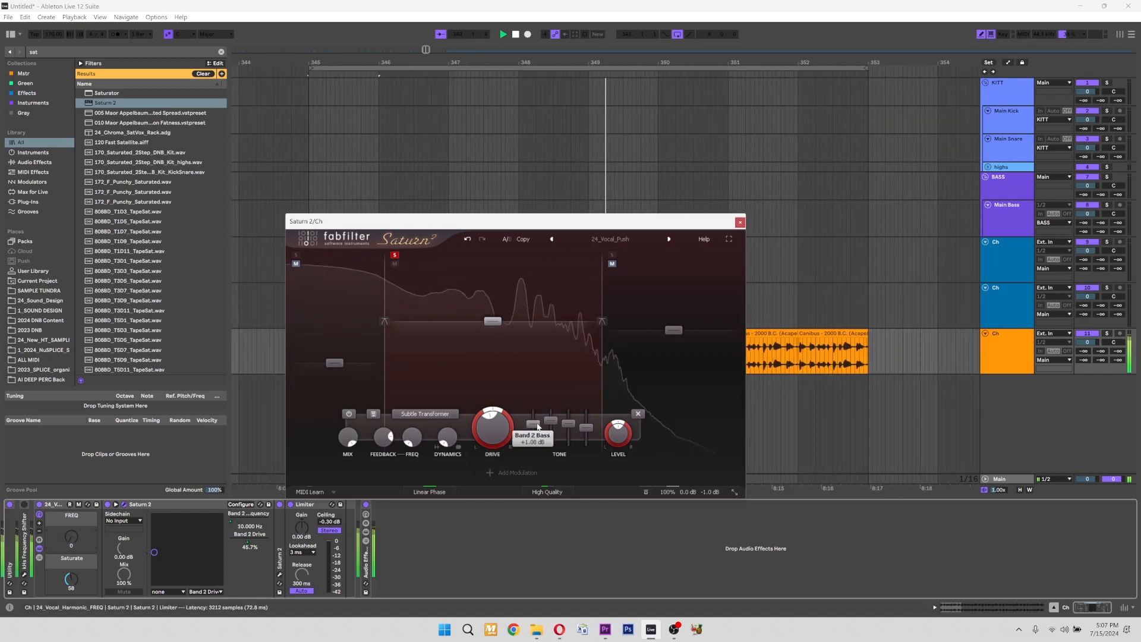
pyautogui.moveTo(537, 426); pyautogui.dragTo(539, 405)
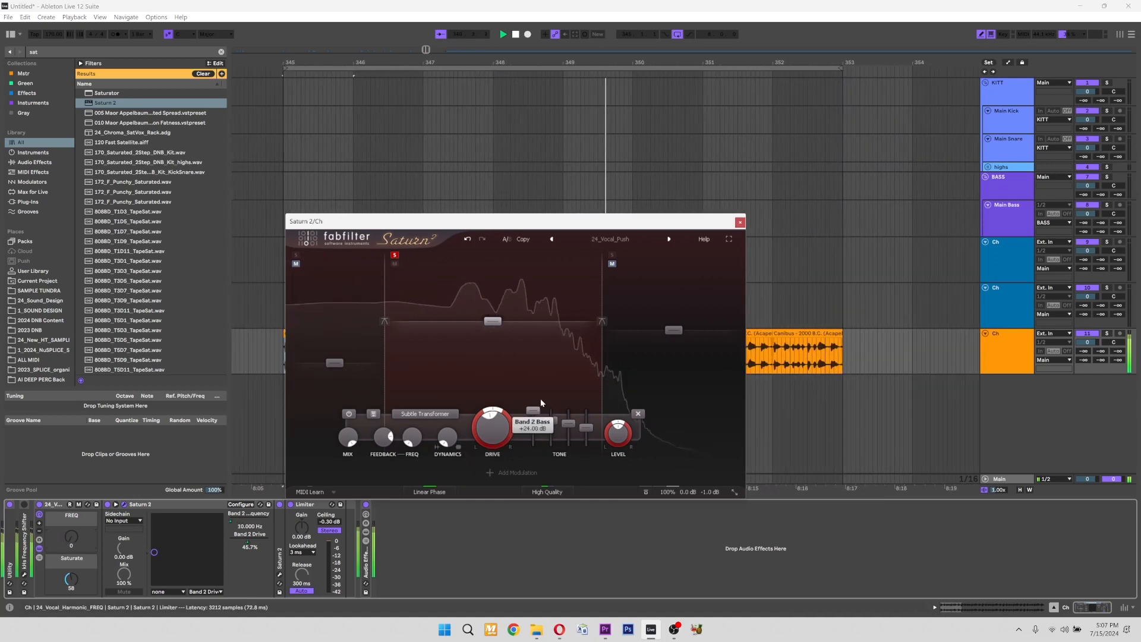
# Set the rack's FREQ macro to 2, stop playback and lower band 2's Bass tone in Saturn 2 from its maximum.
pyautogui.moveTo(71, 538)
pyautogui.mouseDown()
pyautogui.moveTo(71, 481)
pyautogui.moveTo(70, 530)
pyautogui.mouseUp()
pyautogui.moveTo(71, 529); pyautogui.dragTo(71, 531)
pyautogui.press('space')
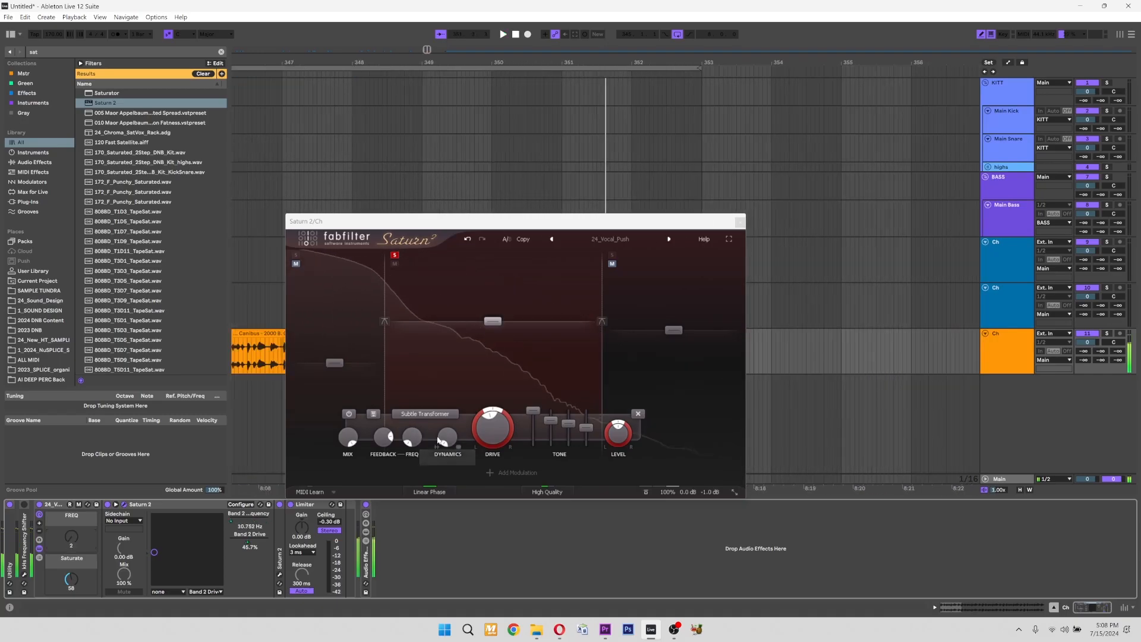
pyautogui.moveTo(533, 412); pyautogui.dragTo(535, 422)
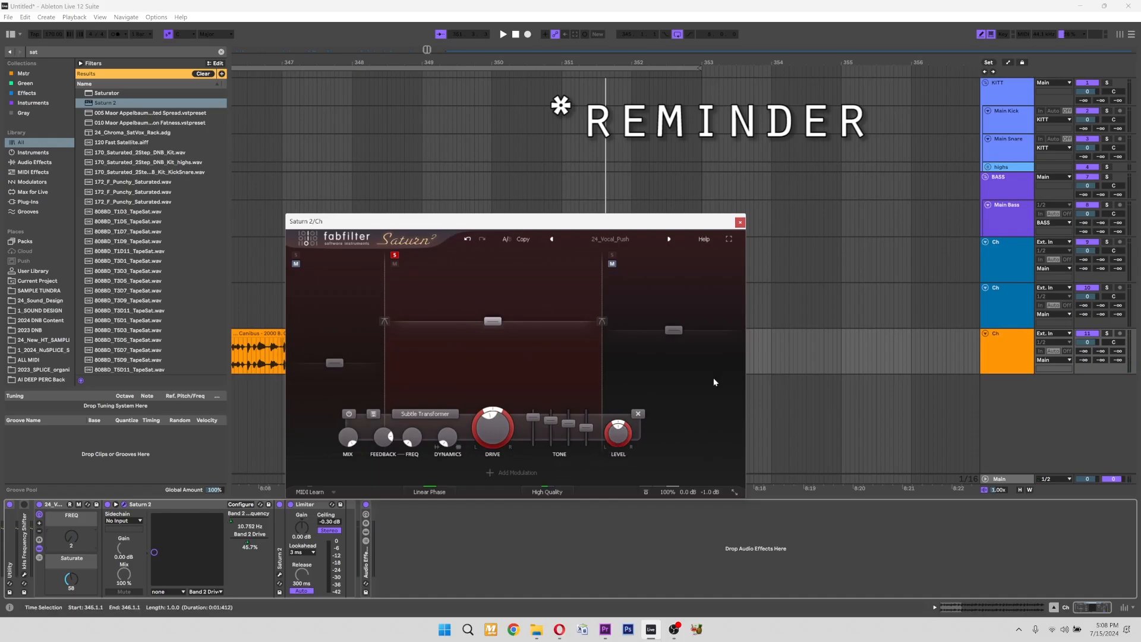
pyautogui.click(1001, 352)
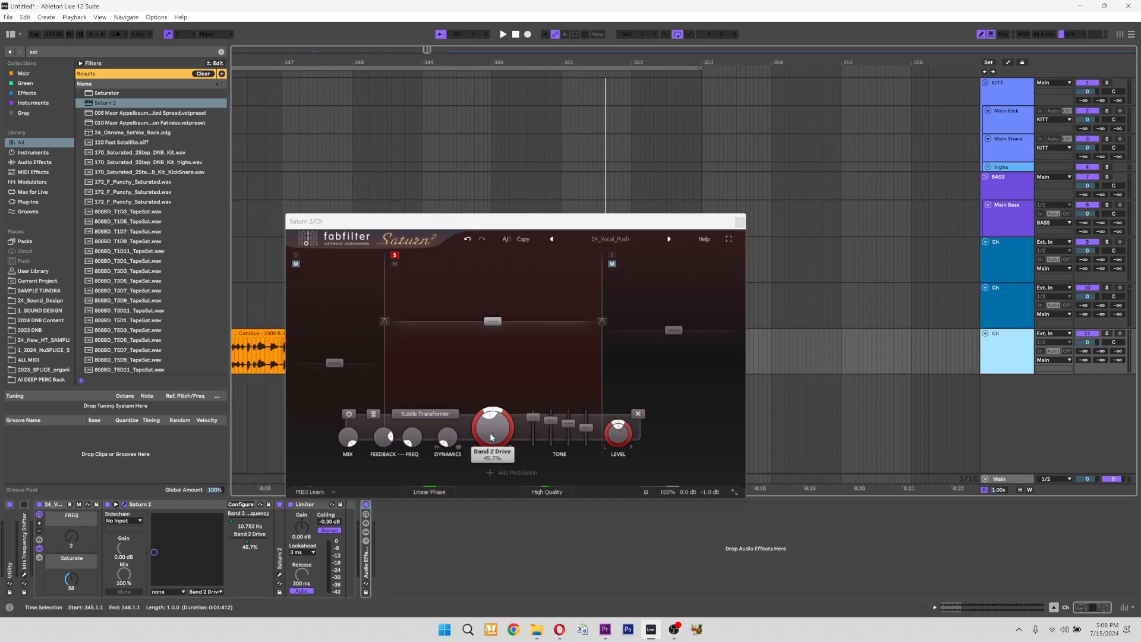
# Play the vocal while raising the rack's FREQ macro and sweeping Saturate down to 1 and back up to 42.
pyautogui.press('space')
pyautogui.moveTo(495, 441); pyautogui.dragTo(499, 431)
pyautogui.moveTo(70, 581); pyautogui.dragTo(71, 515)
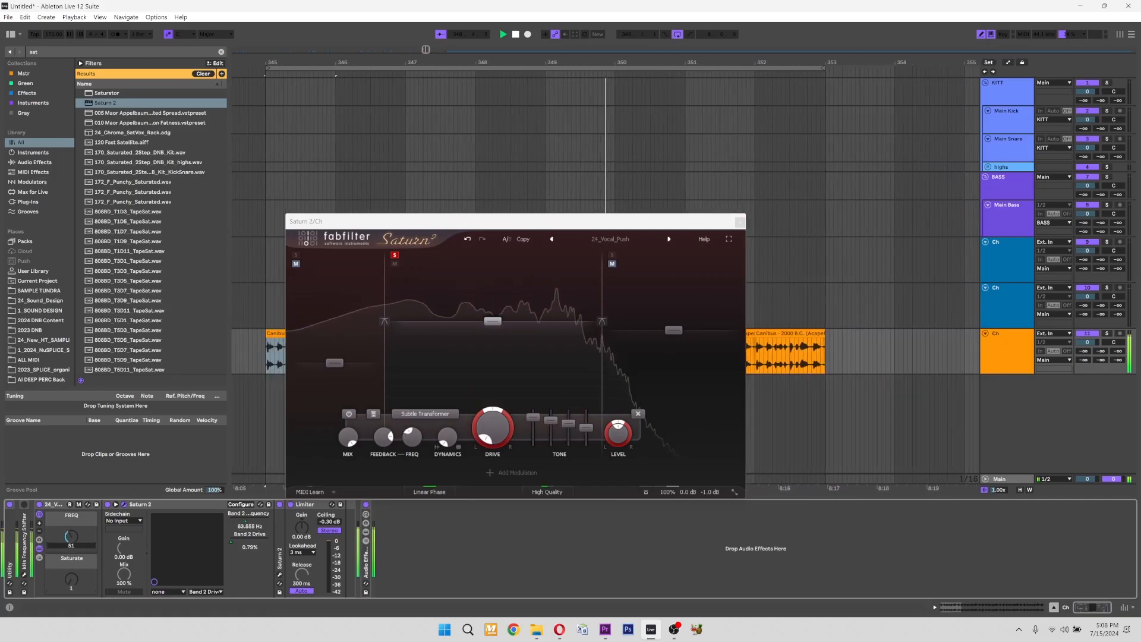
pyautogui.moveTo(71, 582); pyautogui.dragTo(71, 558)
# Readjust band 2's Bass and Mid tones in Saturn 2 and sweep the FREQ macro to 0 and back up to 66.
pyautogui.moveTo(533, 417); pyautogui.dragTo(533, 414)
pyautogui.moveTo(551, 420); pyautogui.dragTo(551, 418)
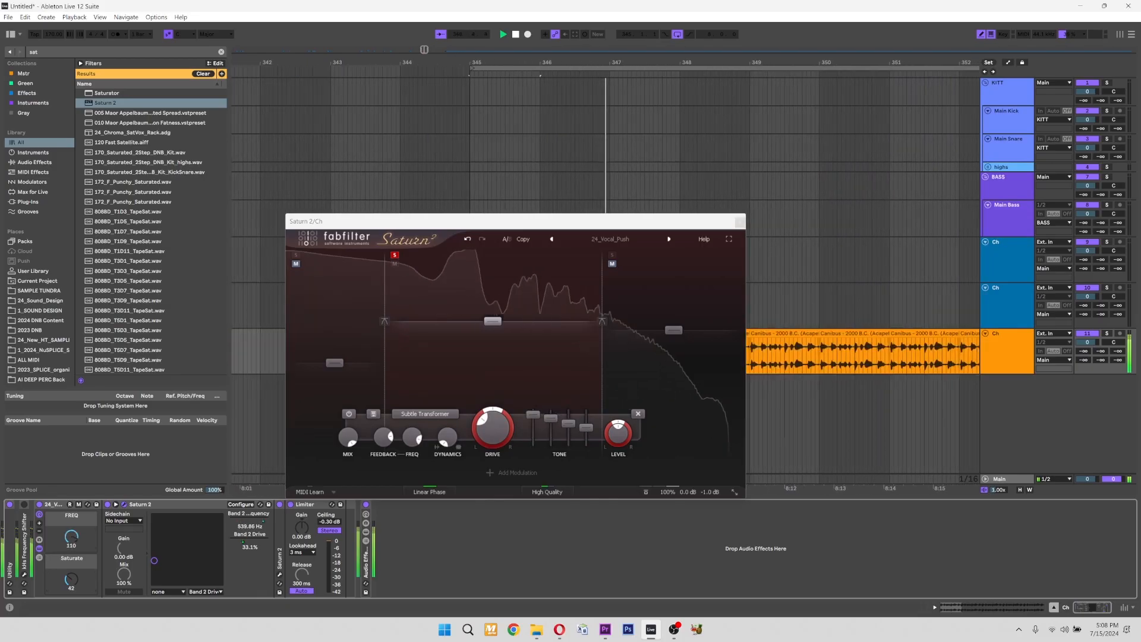
pyautogui.moveTo(71, 538); pyautogui.dragTo(72, 599)
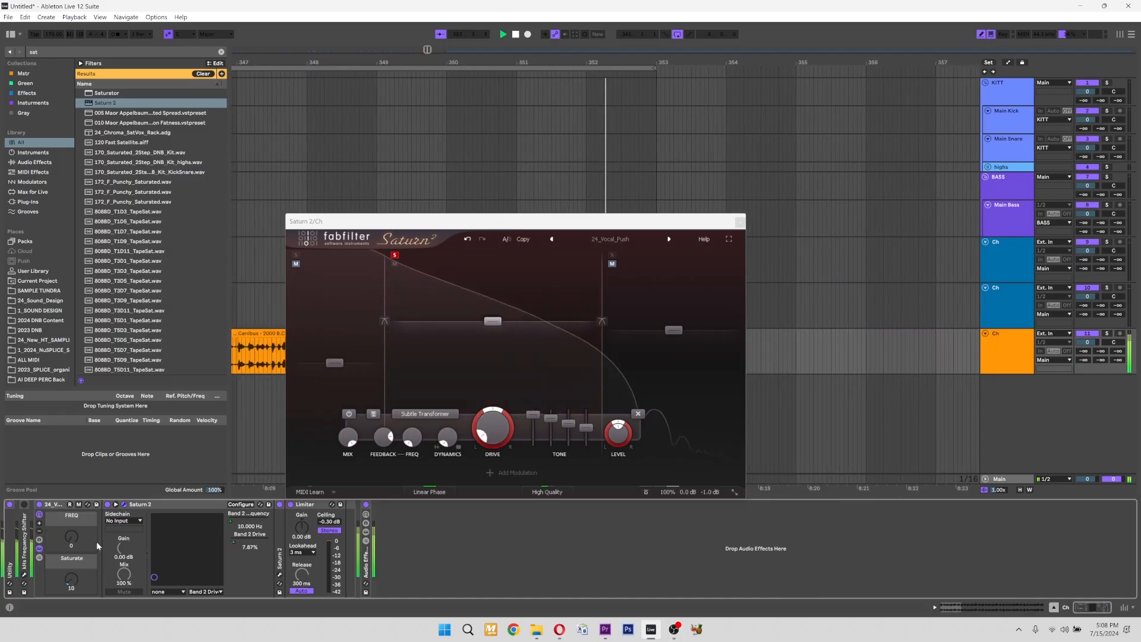
pyautogui.moveTo(73, 537); pyautogui.dragTo(73, 497)
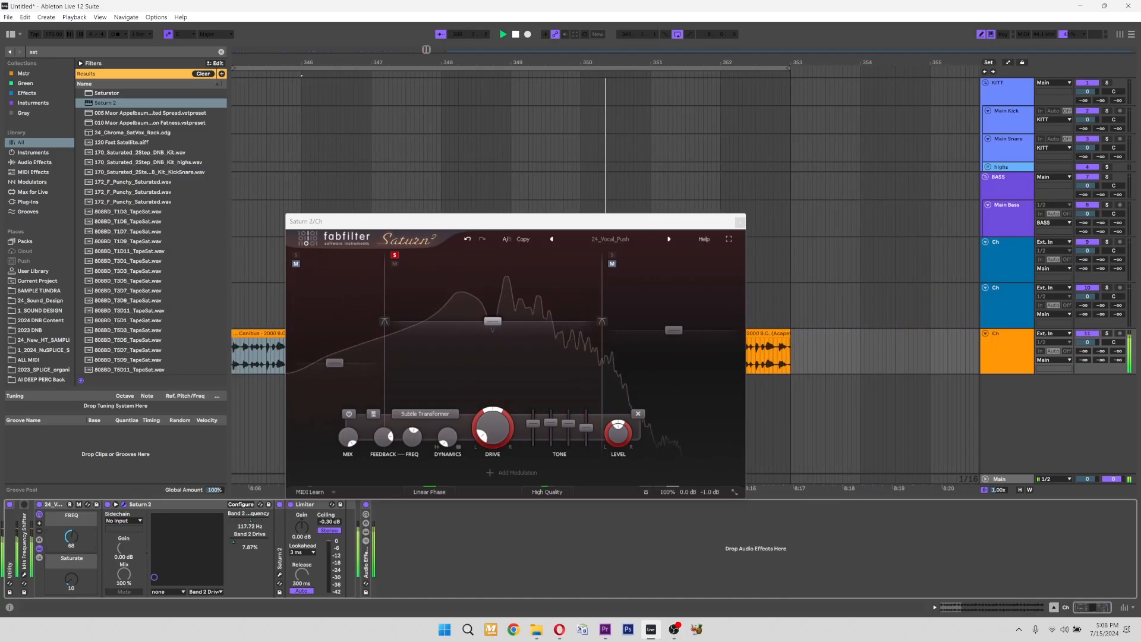
# Unfold the kHs Frequency Shifter, hide the vocal rack's device chain and preview the vocal.
pyautogui.doubleClick(25, 521)
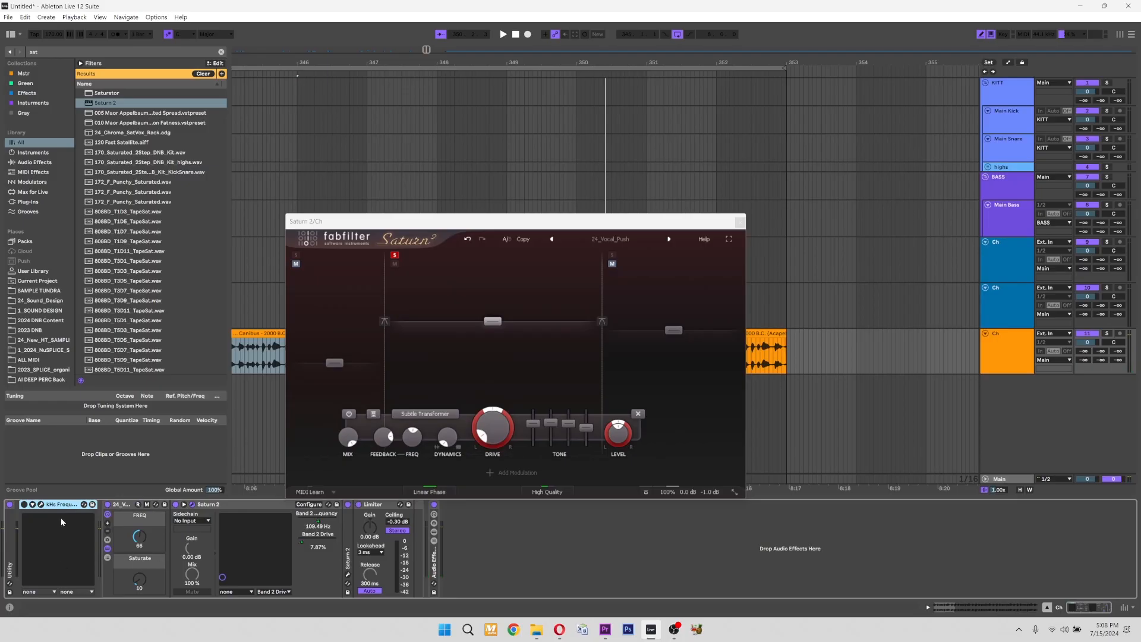
pyautogui.doubleClick(215, 505)
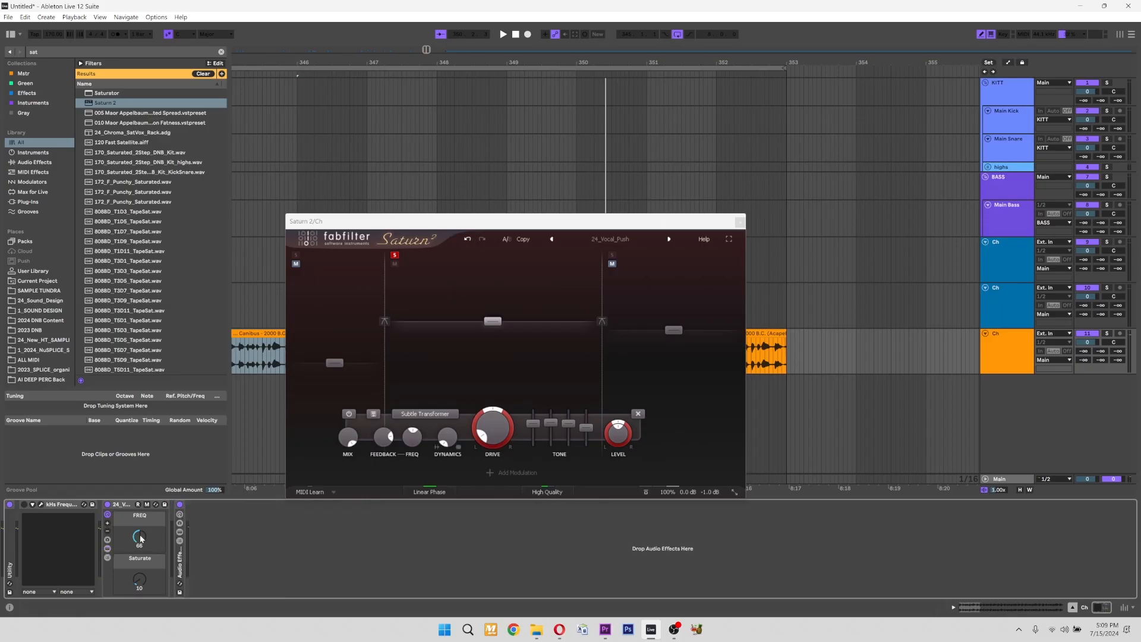
pyautogui.press('space')
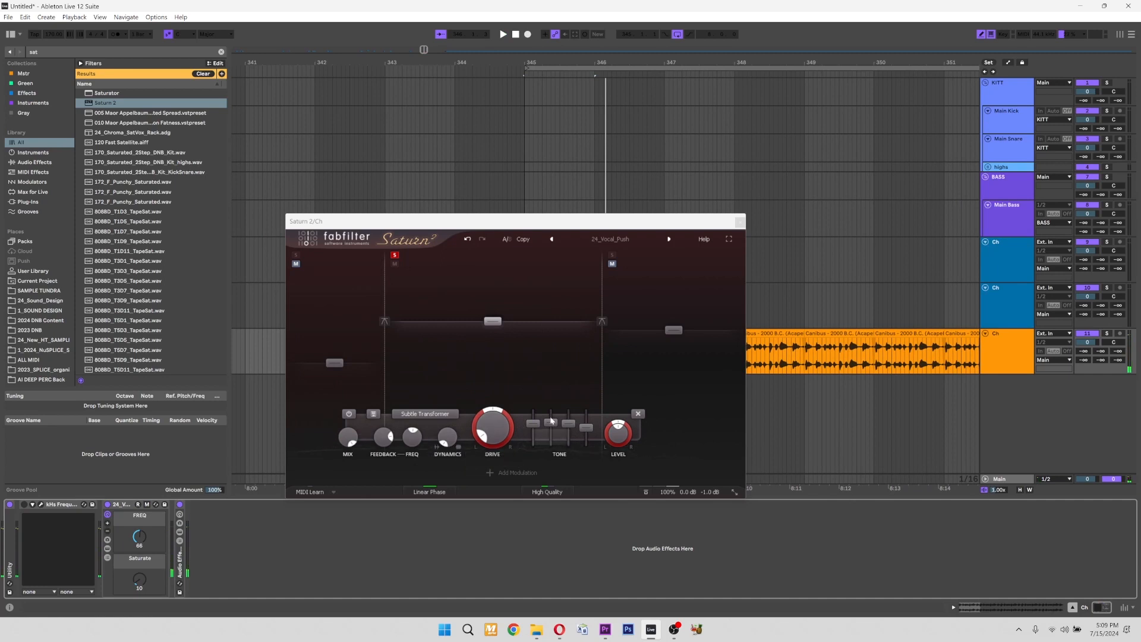
pyautogui.moveTo(471, 221); pyautogui.dragTo(469, 223)
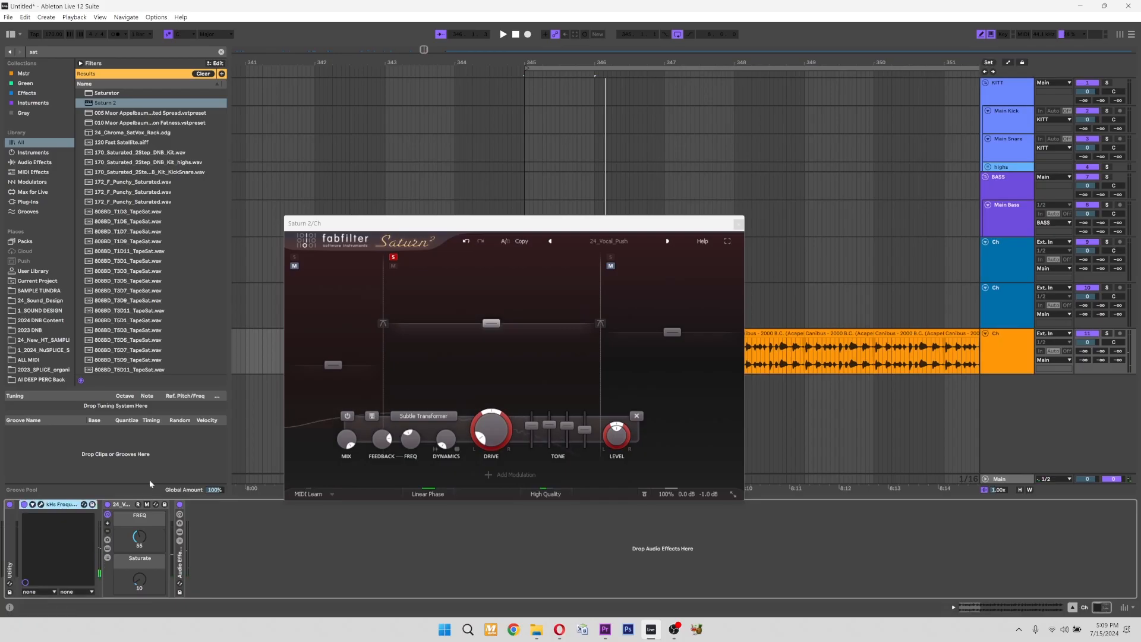
# Open the kHs Frequency Shifter's plug-in window and play the vocal while shifting its frequency downward from 0 Hz.
pyautogui.click(40, 505)
pyautogui.press('space')
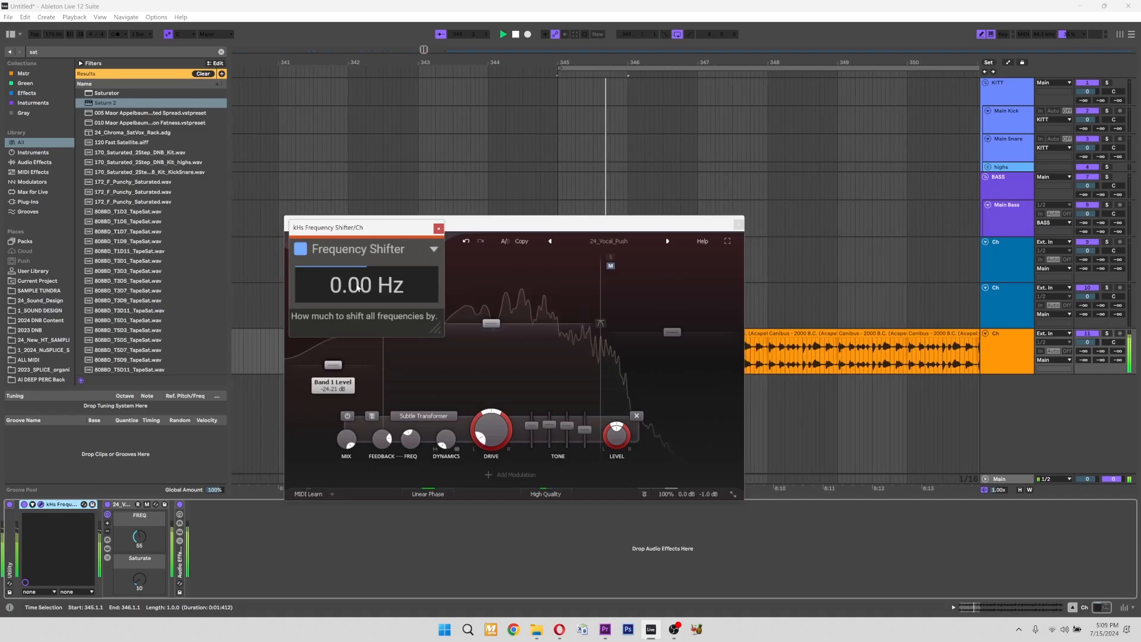
pyautogui.moveTo(364, 228); pyautogui.dragTo(326, 252)
pyautogui.moveTo(330, 308); pyautogui.dragTo(329, 431)
# Lower the rack's FREQ macro to about 13, close the Saturn 2 window and select the first vocal clip.
pyautogui.moveTo(80, 541); pyautogui.dragTo(80, 578)
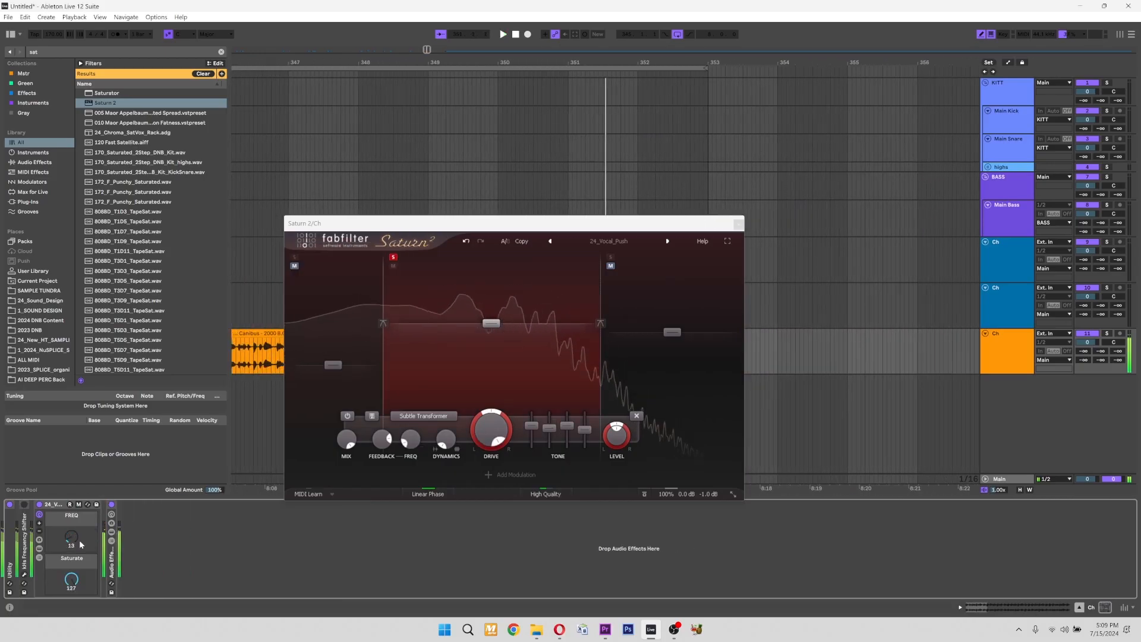
pyautogui.click(738, 223)
pyautogui.click(381, 354)
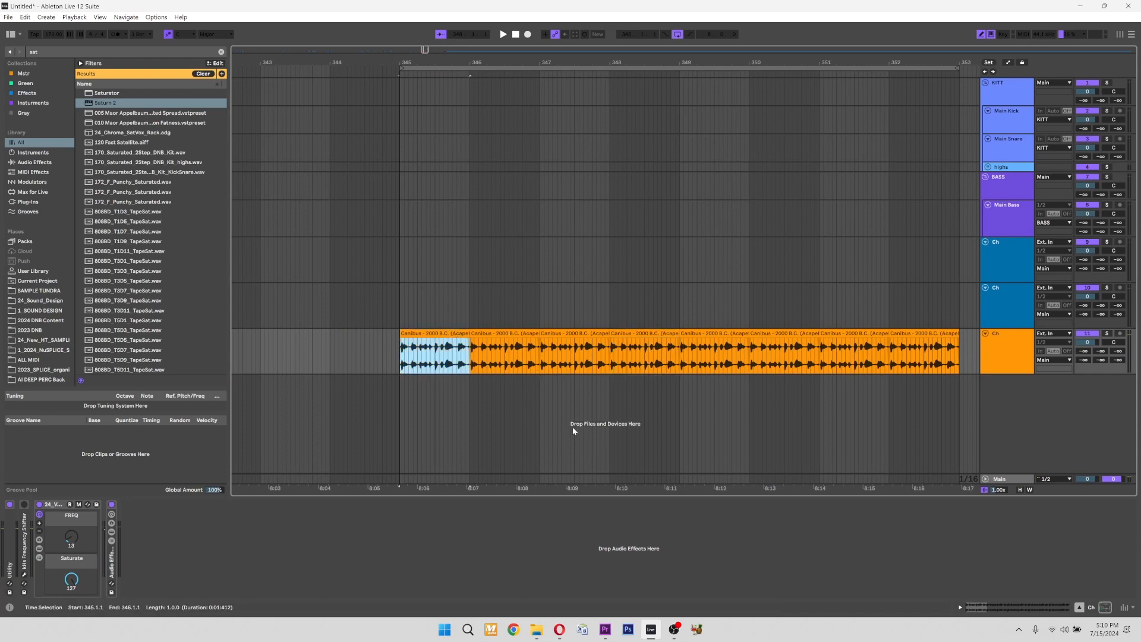